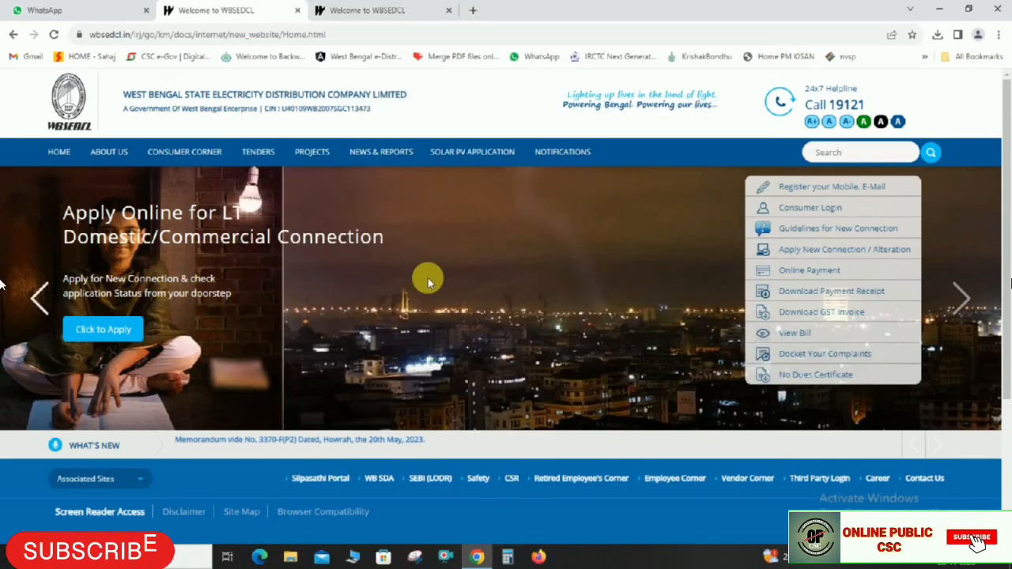
Look over the WBSEDCL home and LT Others login tabs, then close the LT Others login tab
left_click(388, 9)
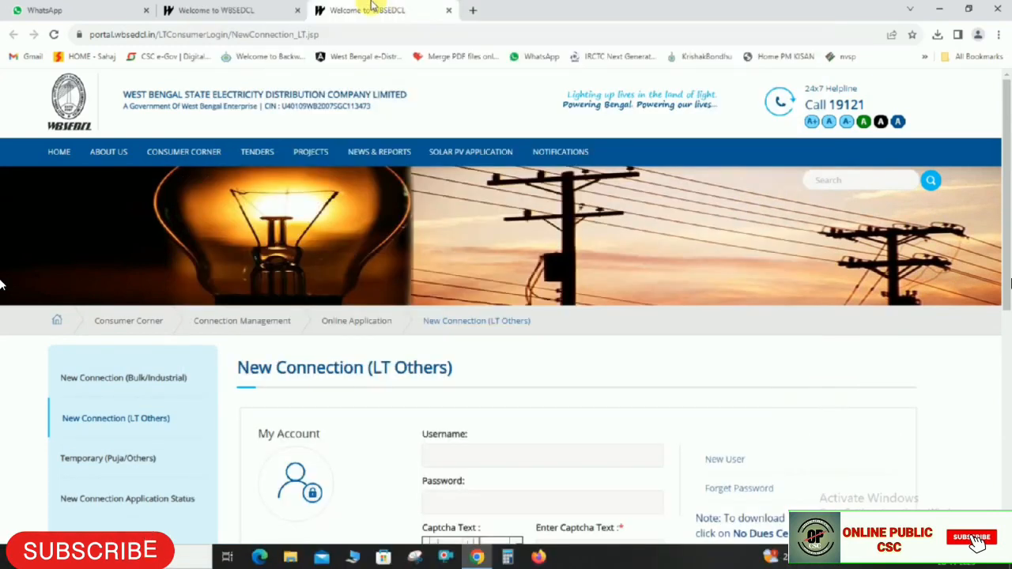
left_click(216, 10)
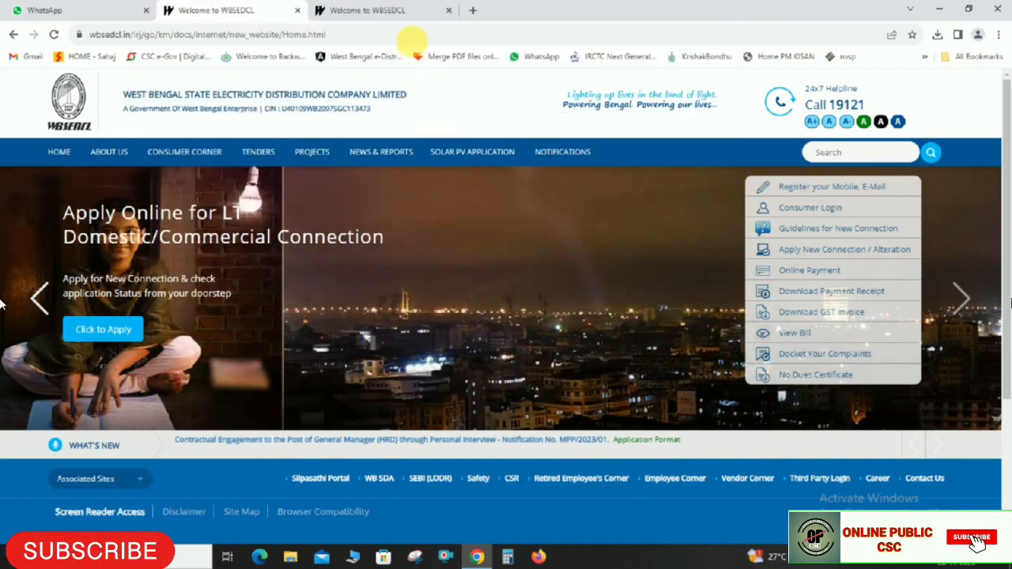
scroll(366, 365, "down", 3)
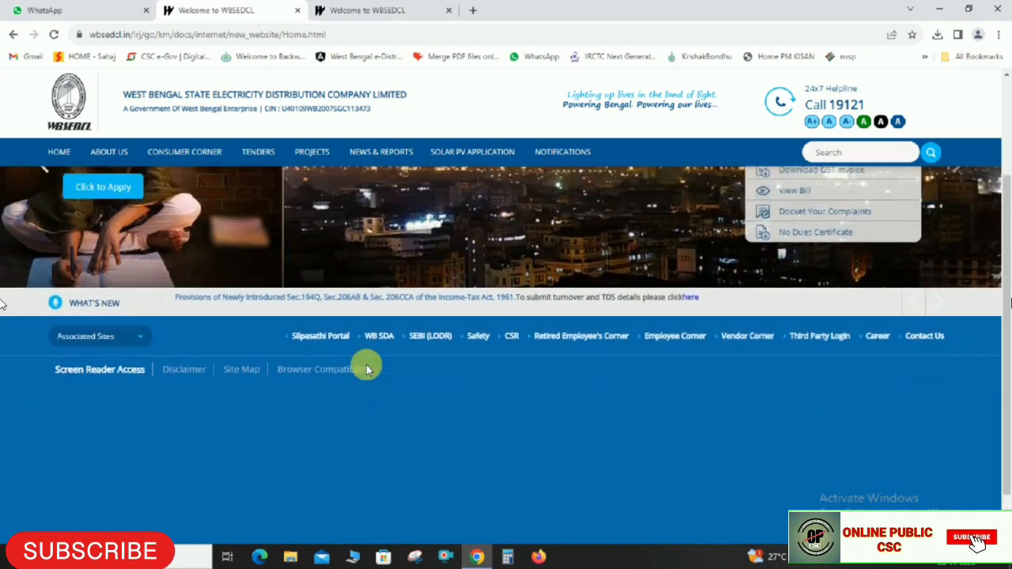
scroll(366, 368, "up", 3)
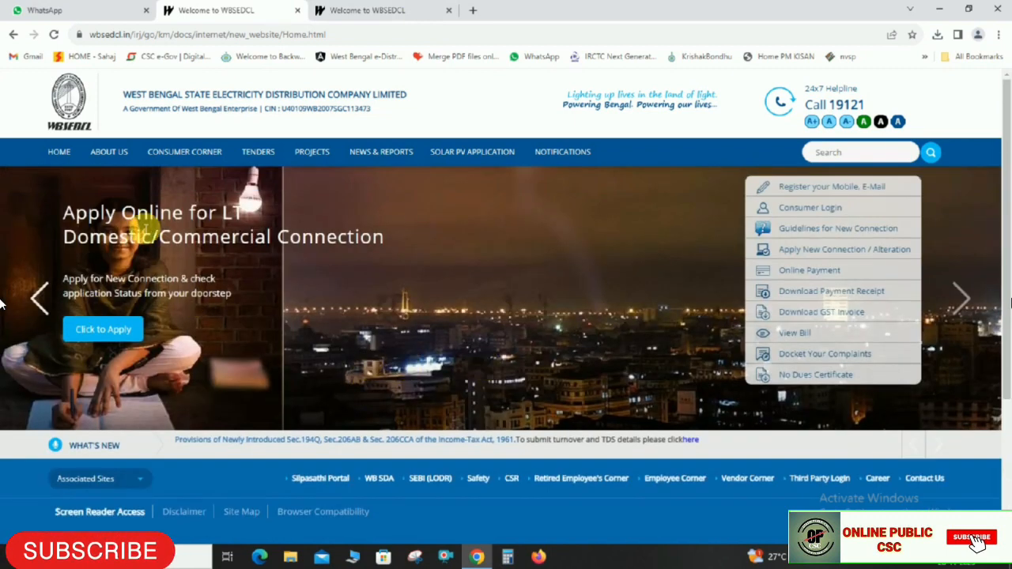
left_click(368, 10)
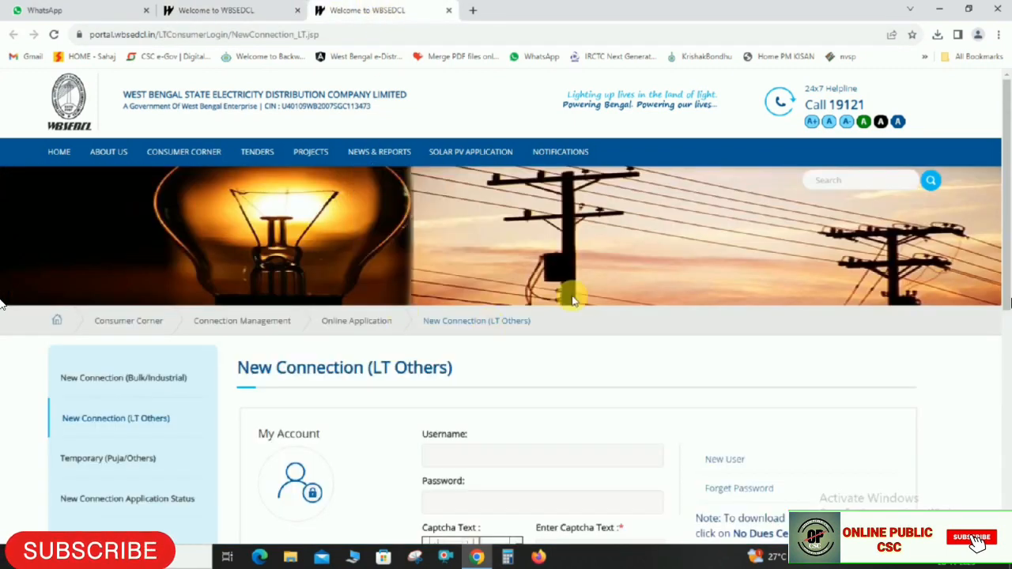
scroll(667, 330, "down", 2)
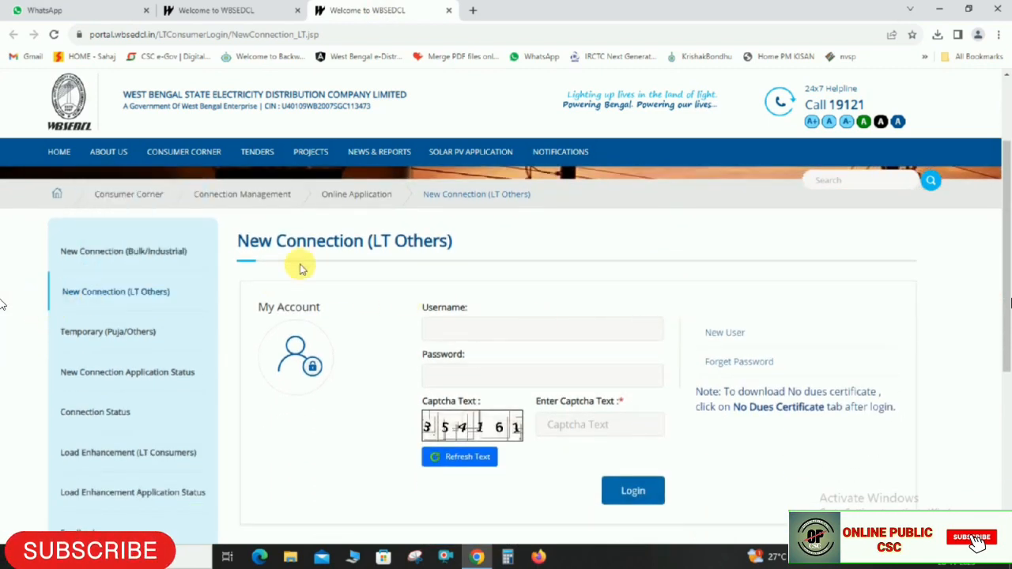
left_click(267, 11)
left_click(437, 10)
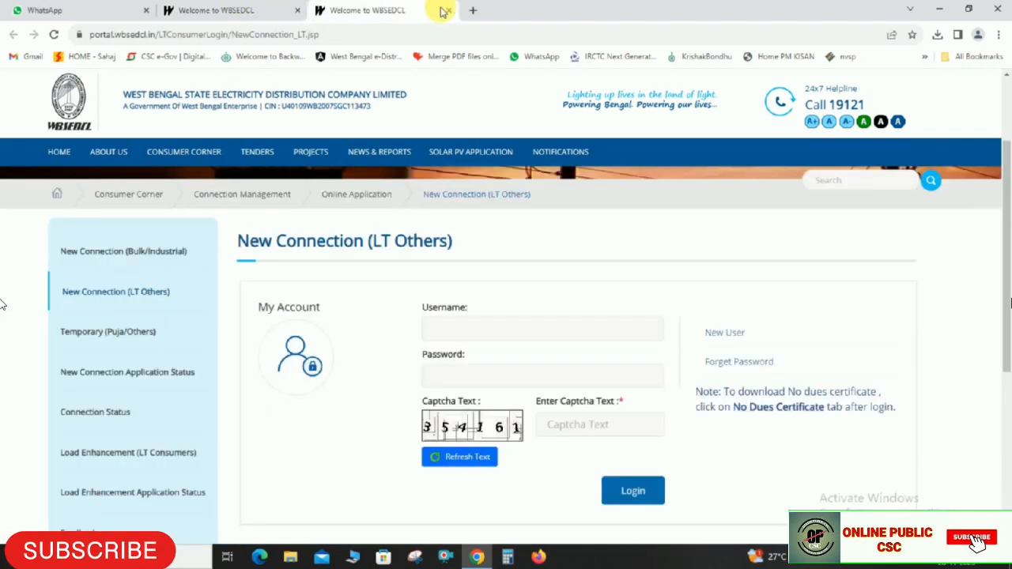
left_click(448, 10)
Close the remaining WBSEDCL tab and search Google for 'WBSEDCL' in a new tab, staying signed out
left_click(299, 10)
key("ctrl+t")
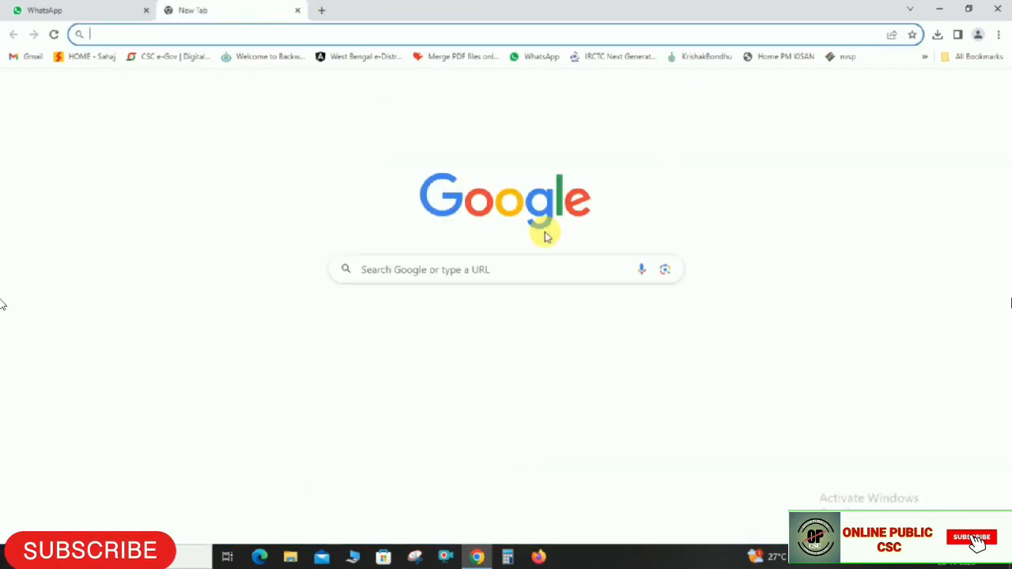
type("WBSEDCL")
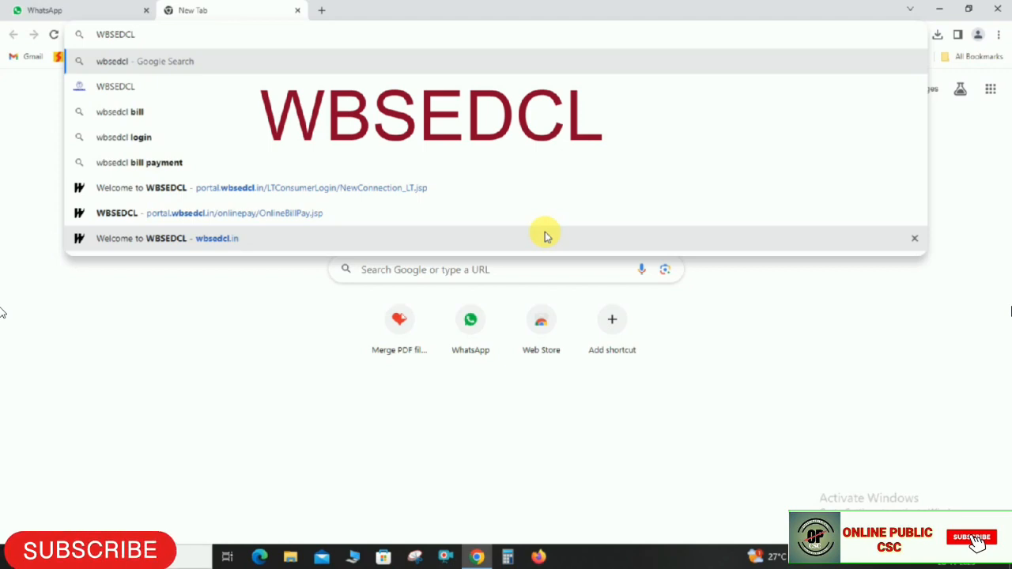
key("Return")
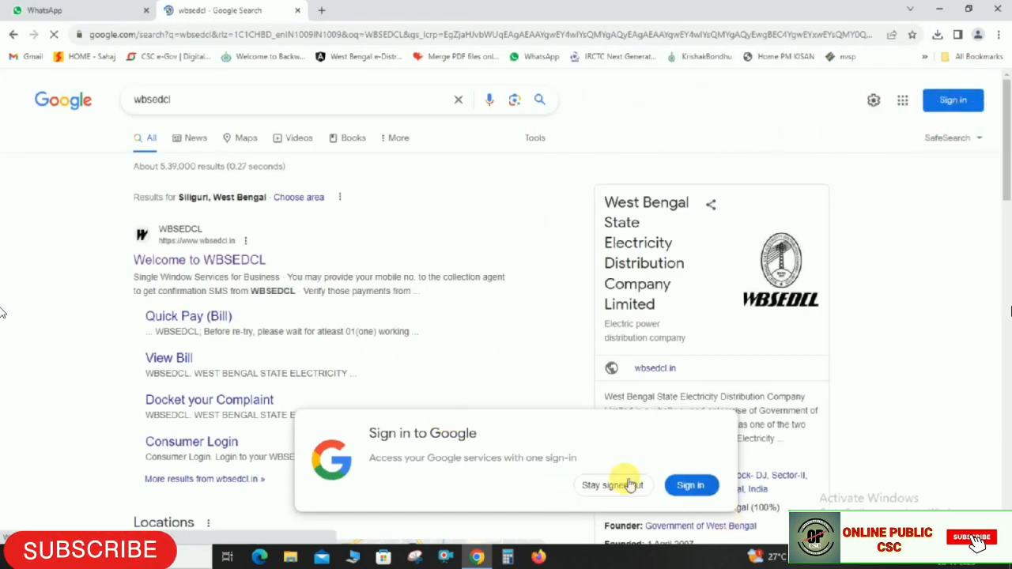
left_click(633, 486)
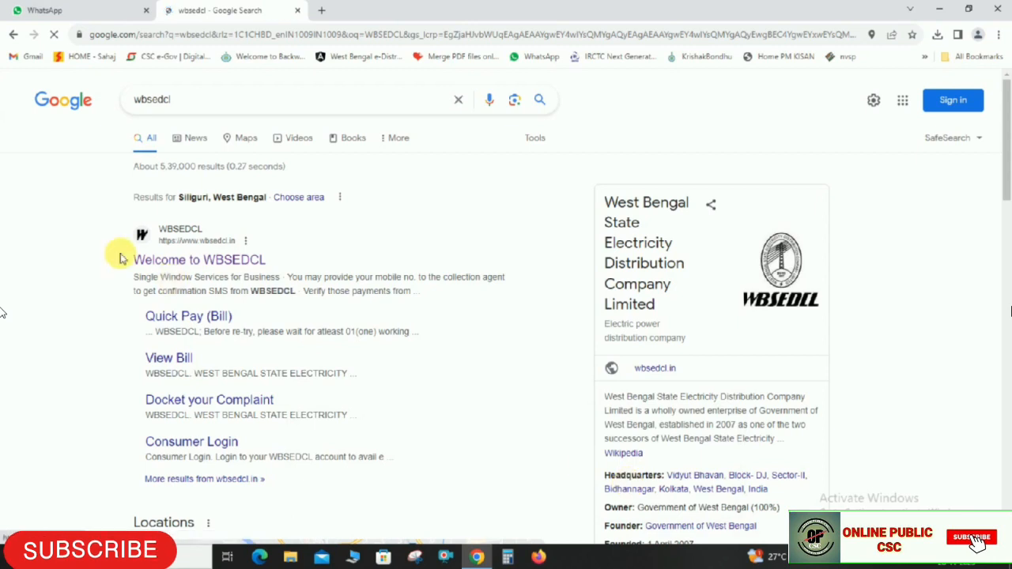
Open the official 'Welcome to WBSEDCL' search result
left_click_drag(132, 259, 271, 259)
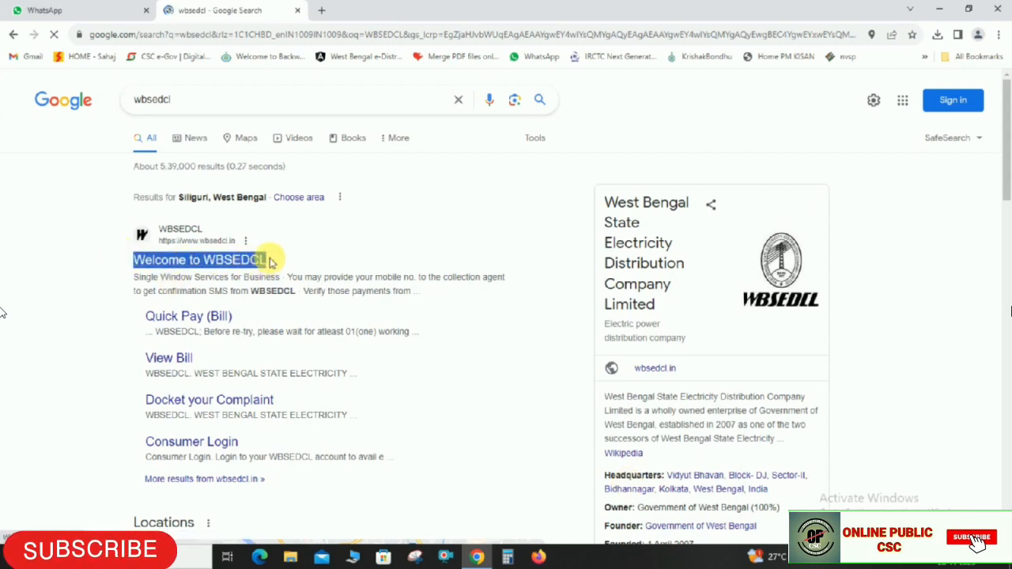
left_click(63, 249)
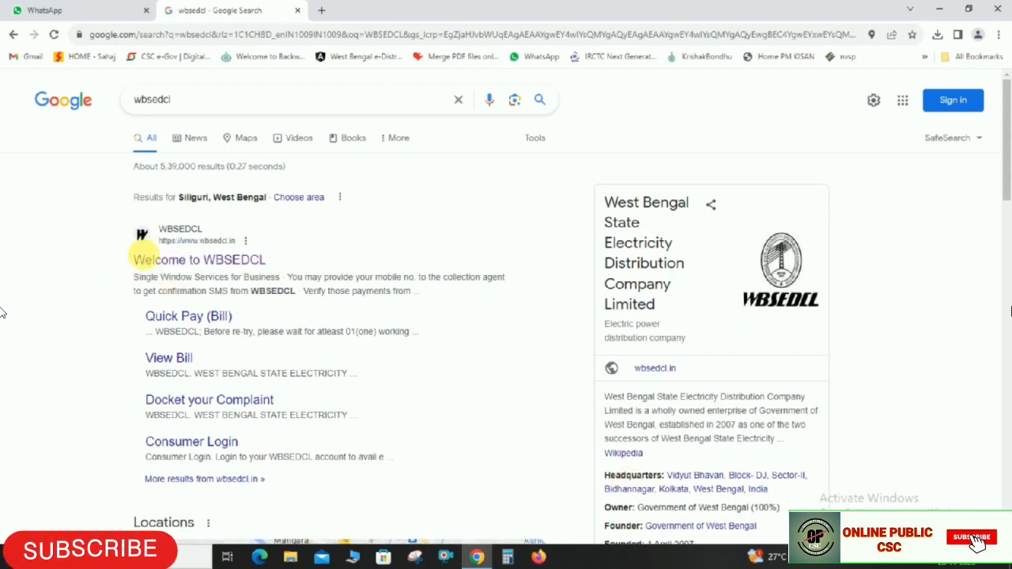
left_click_drag(133, 260, 267, 259)
left_click(99, 255)
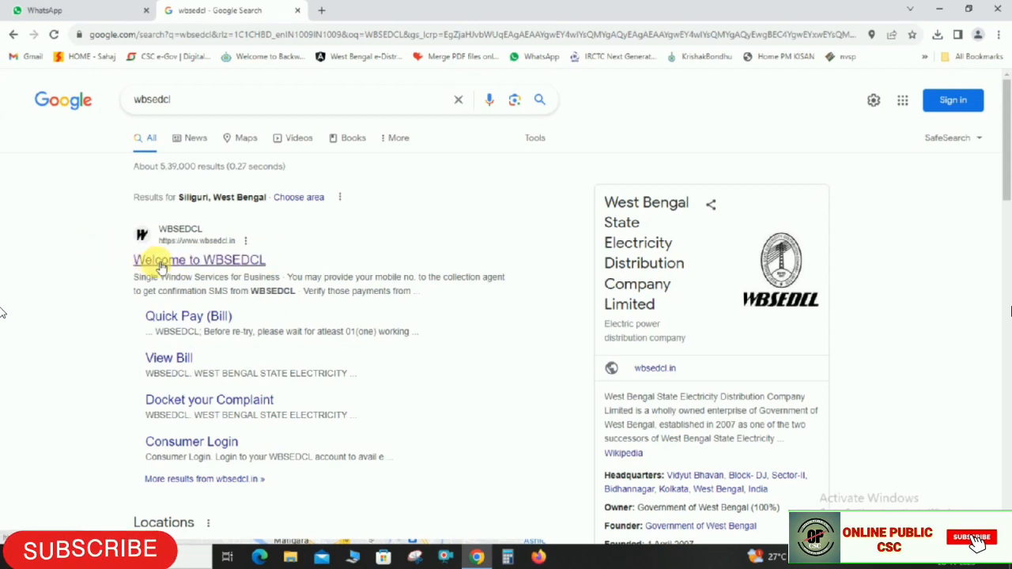
left_click(159, 263)
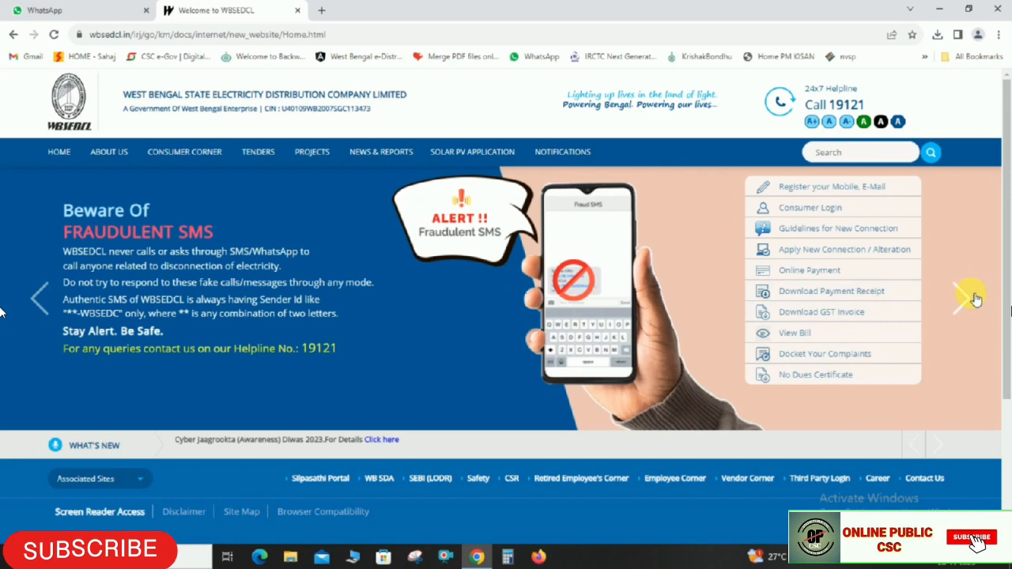
Open the Apply New Connection / Alteration page from the WBSEDCL quick links
left_click_drag(119, 95, 415, 104)
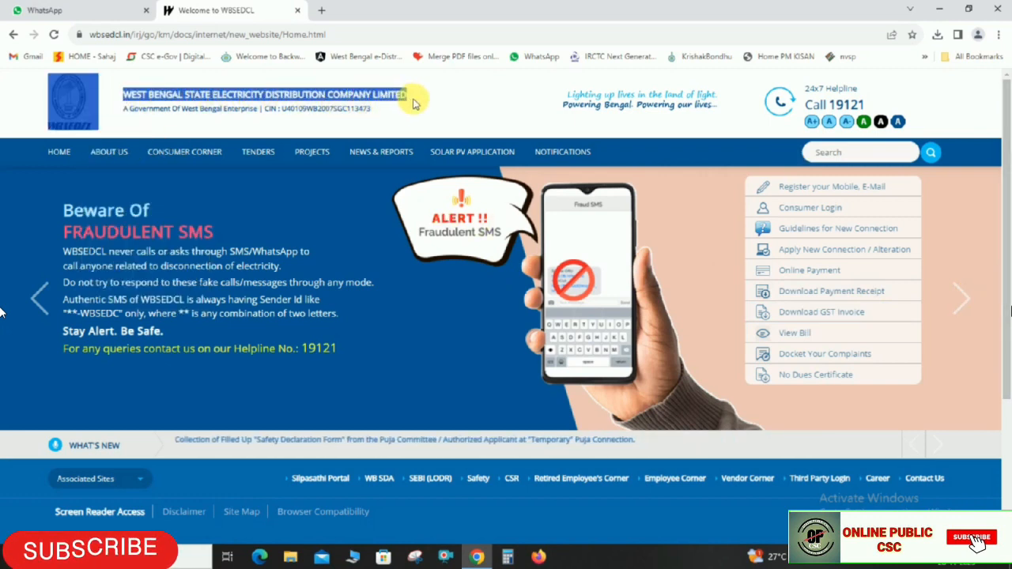
left_click(271, 113)
left_click_drag(124, 109, 257, 114)
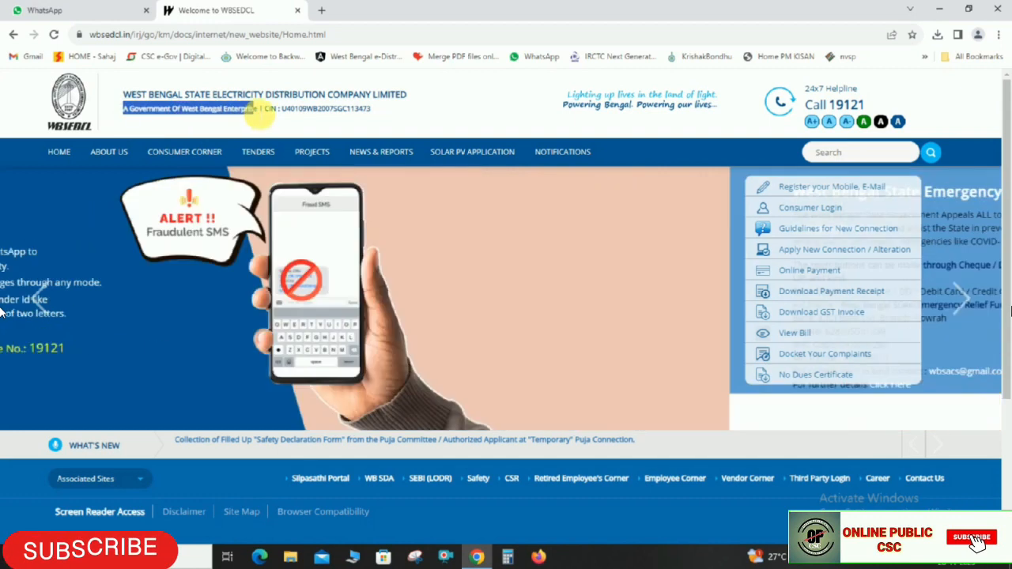
left_click(478, 77)
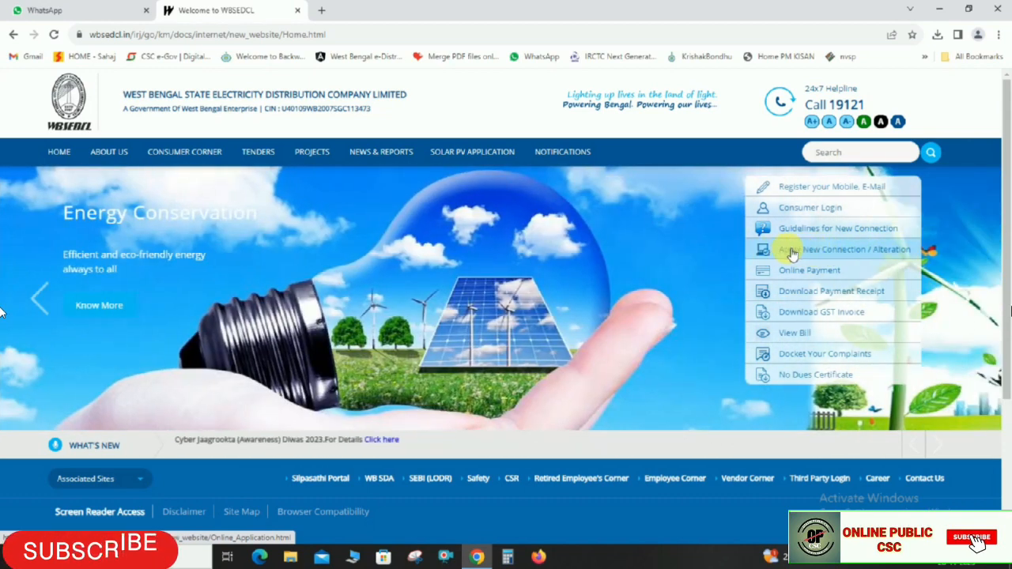
left_click(811, 253)
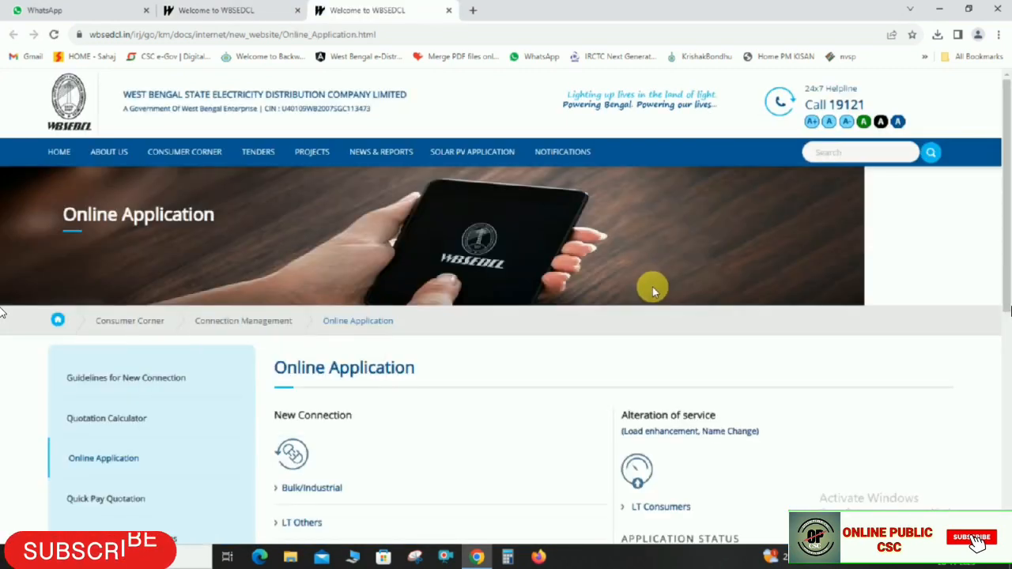
Open the LT Others login page under New Connection on the Online Application page
left_click_drag(273, 372, 294, 375)
left_click(277, 362)
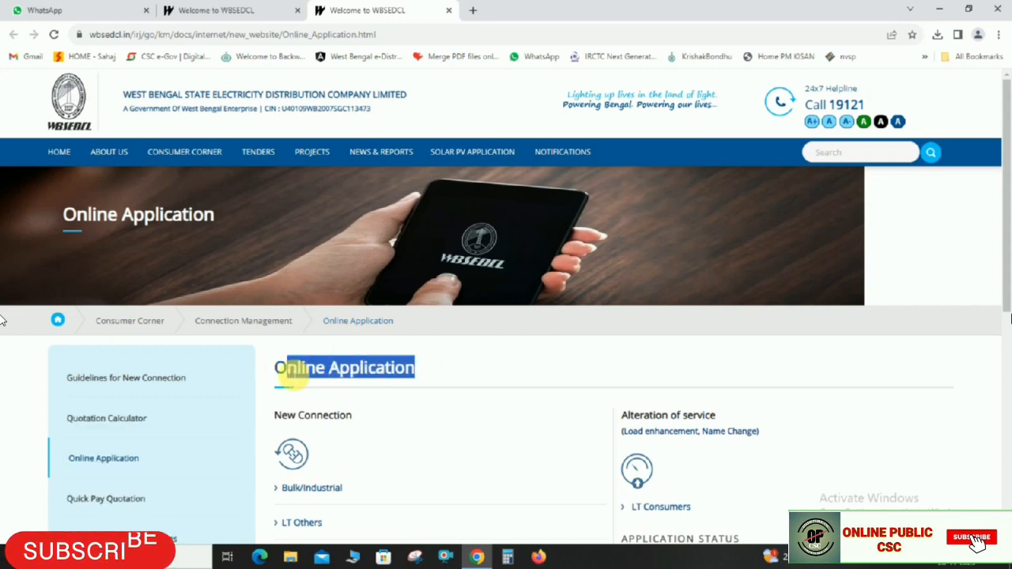
left_click(501, 345)
scroll(500, 352, "down", 2)
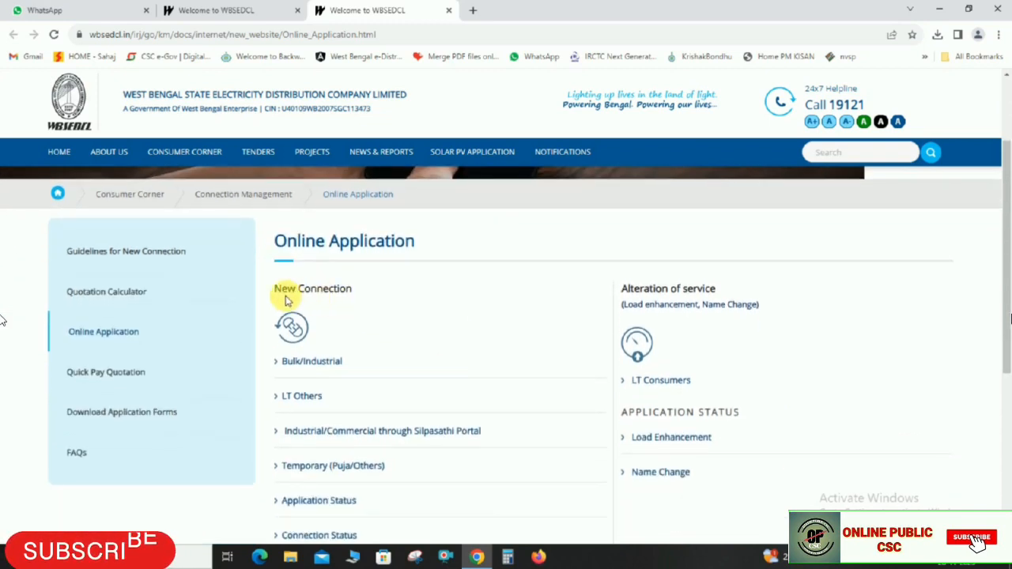
left_click_drag(277, 289, 368, 308)
scroll(368, 309, "down", 2)
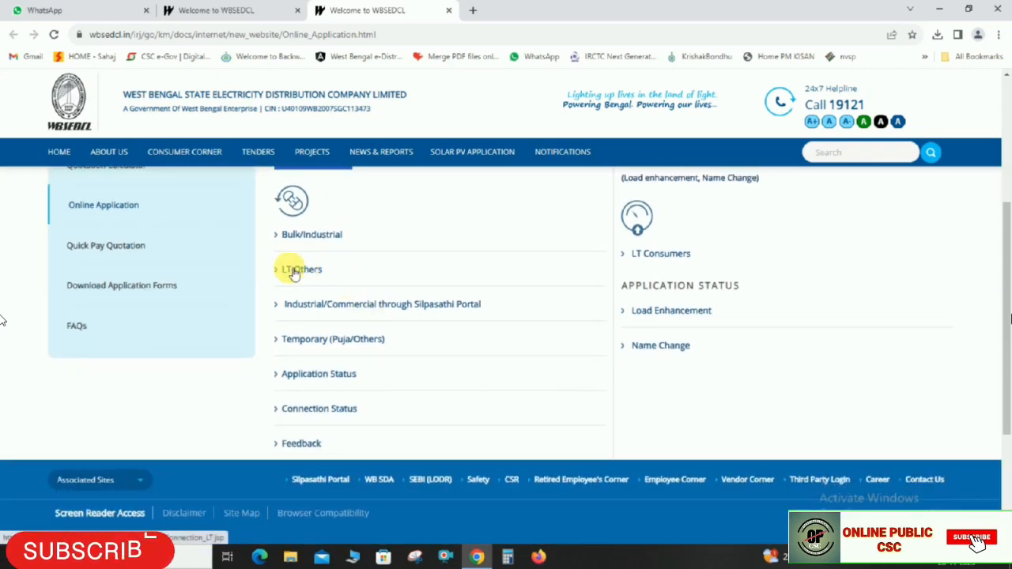
left_click(307, 272)
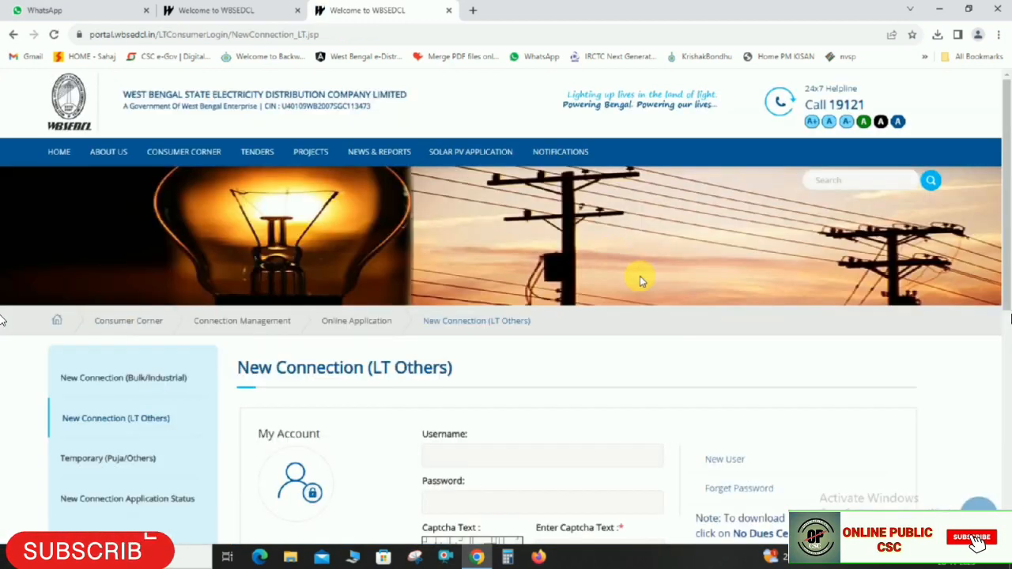
Open New User self-registration from the LT Others login page
scroll(636, 285, "down", 3)
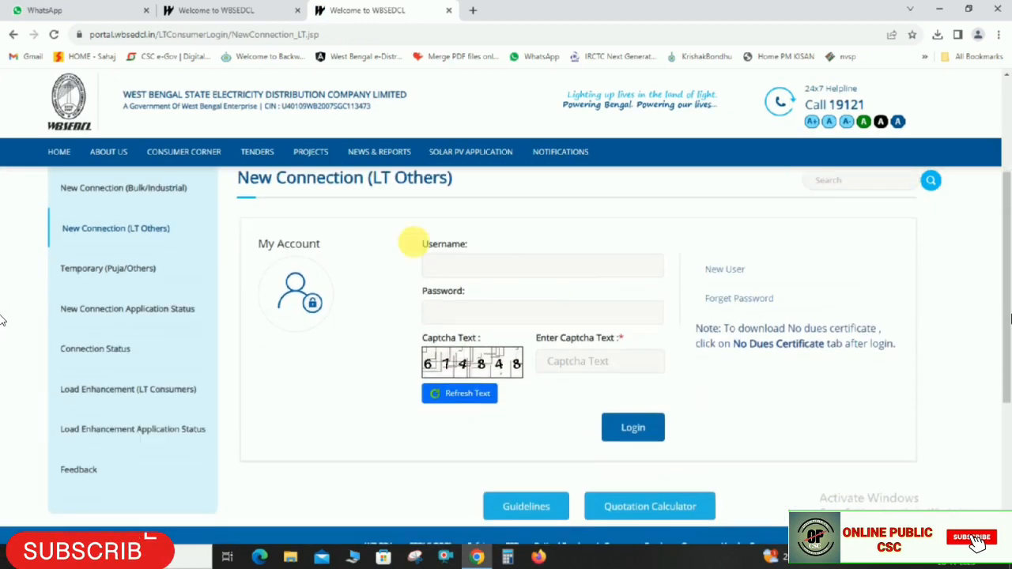
left_click_drag(260, 245, 303, 245)
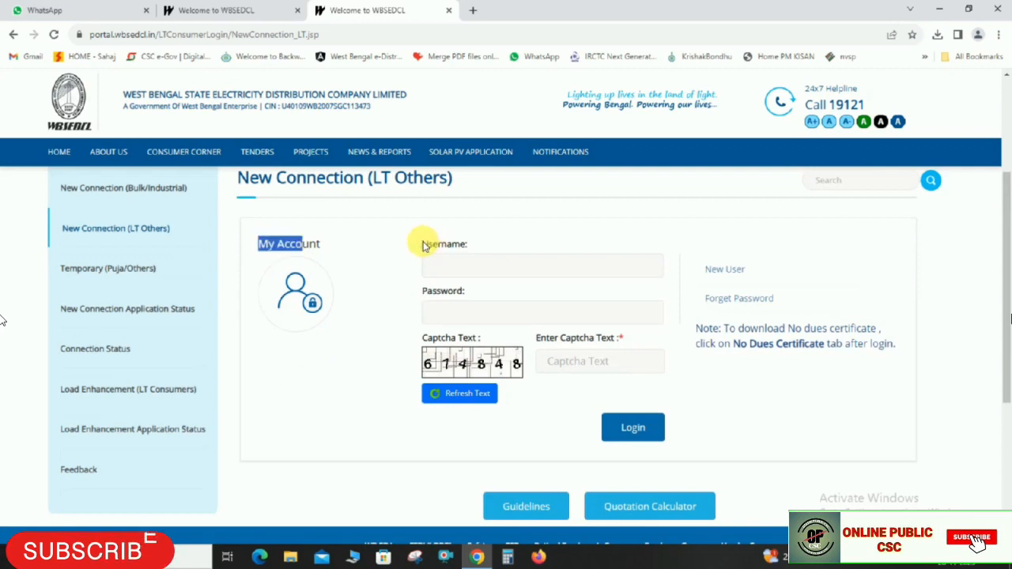
left_click_drag(424, 245, 466, 244)
left_click_drag(422, 291, 465, 291)
left_click(491, 247)
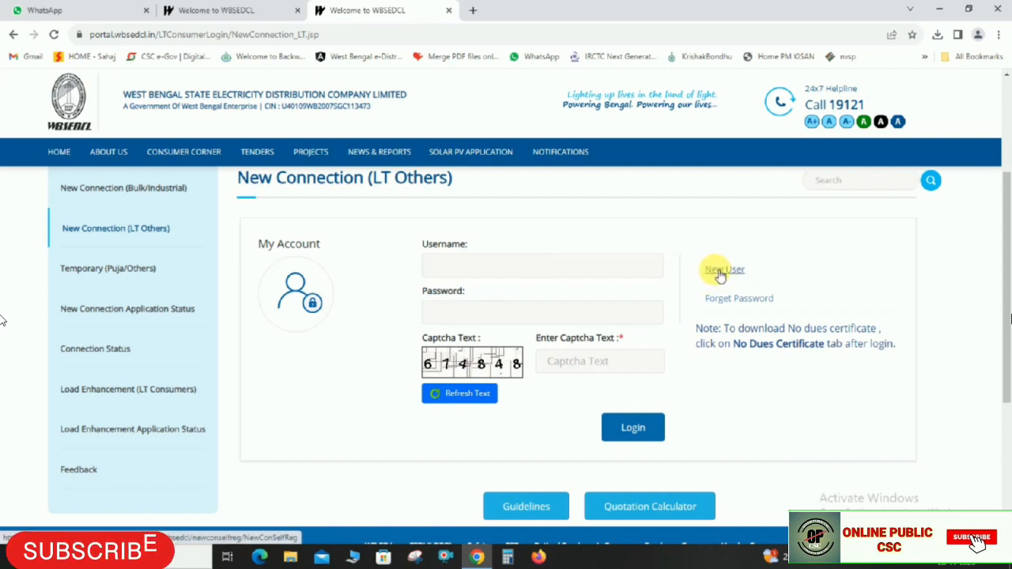
left_click(720, 271)
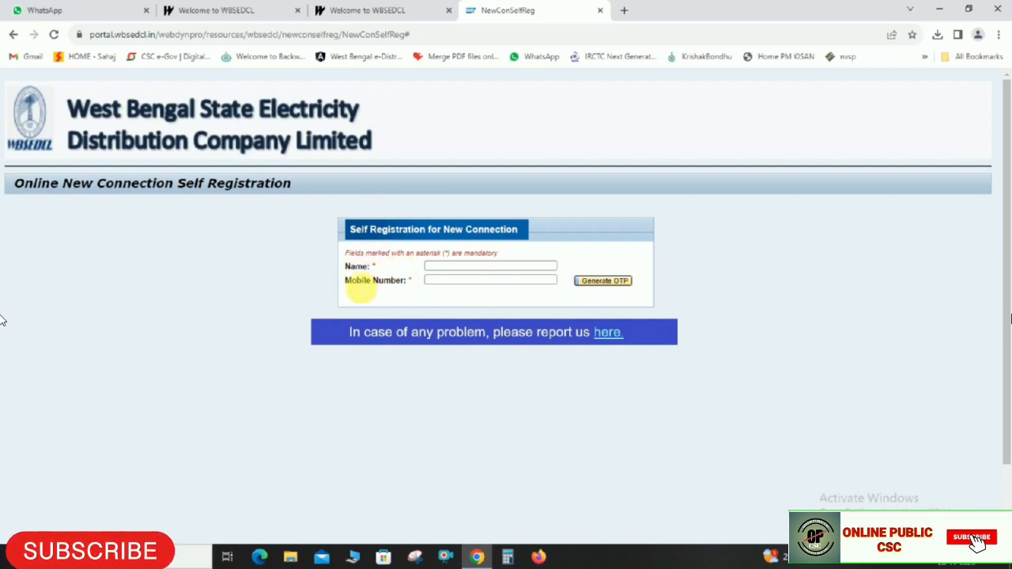
Enter the applicant's name and mobile number and request a mobile OTP
left_click(510, 268)
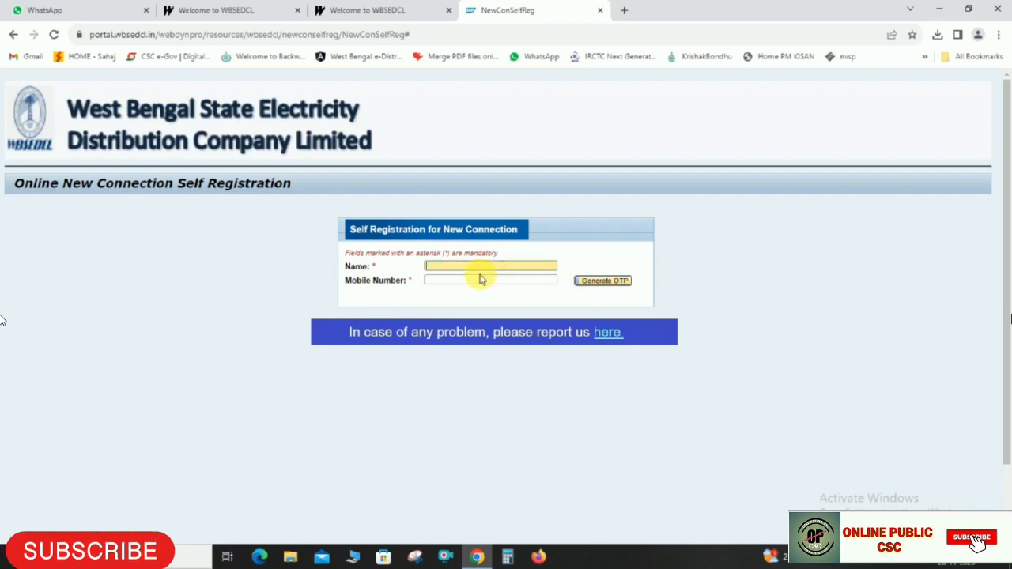
left_click(474, 280)
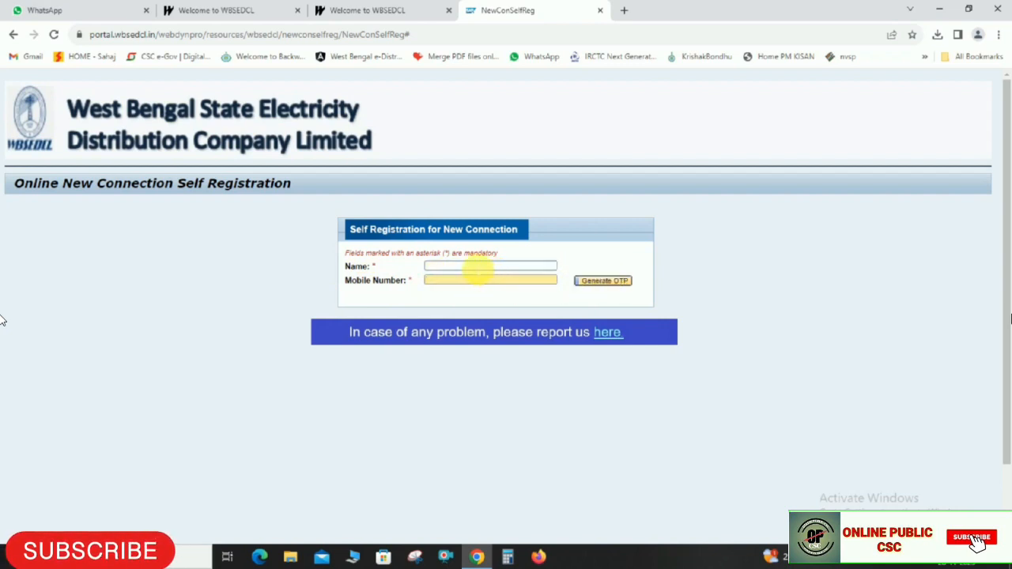
left_click(478, 267)
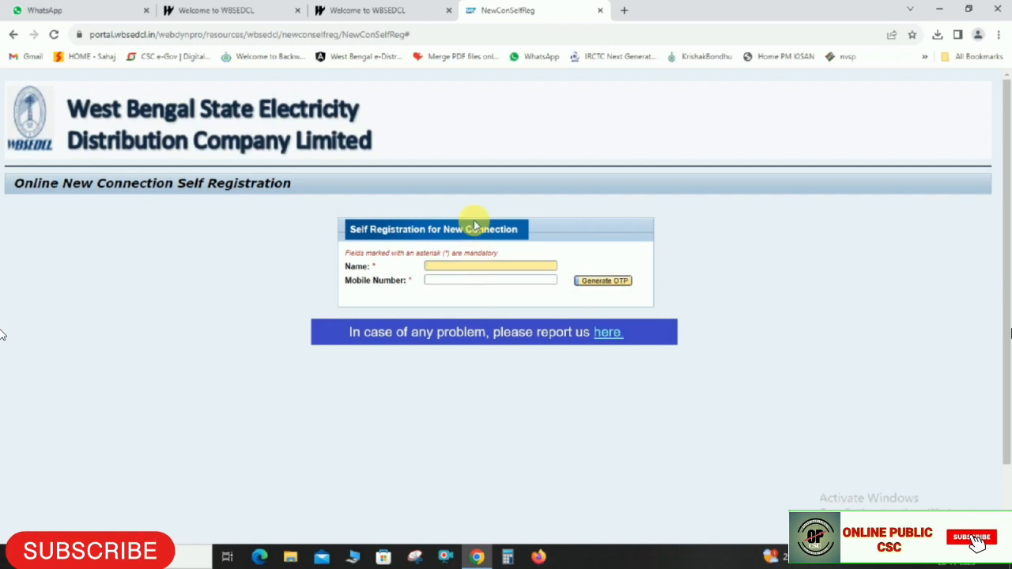
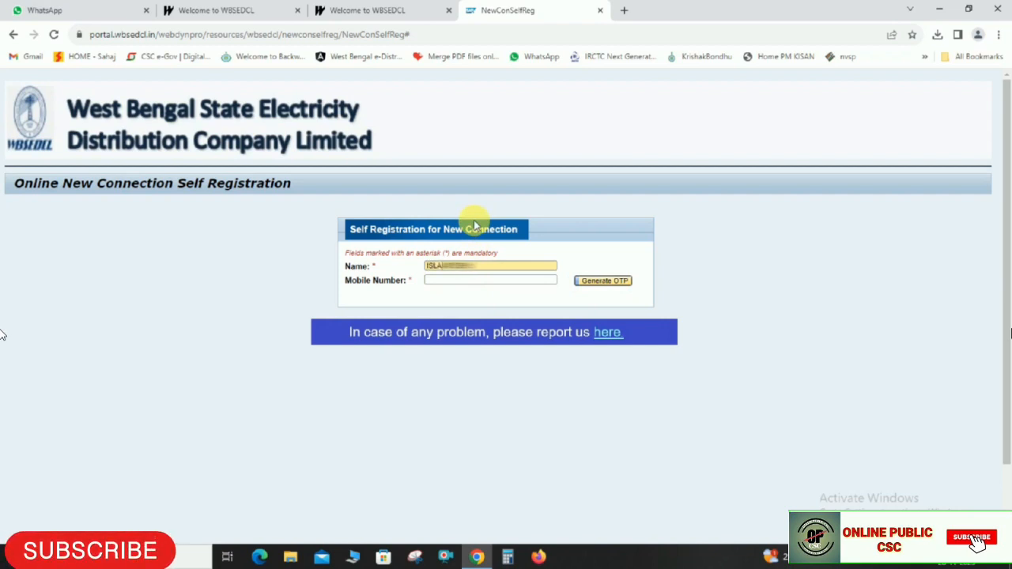
left_click(442, 280)
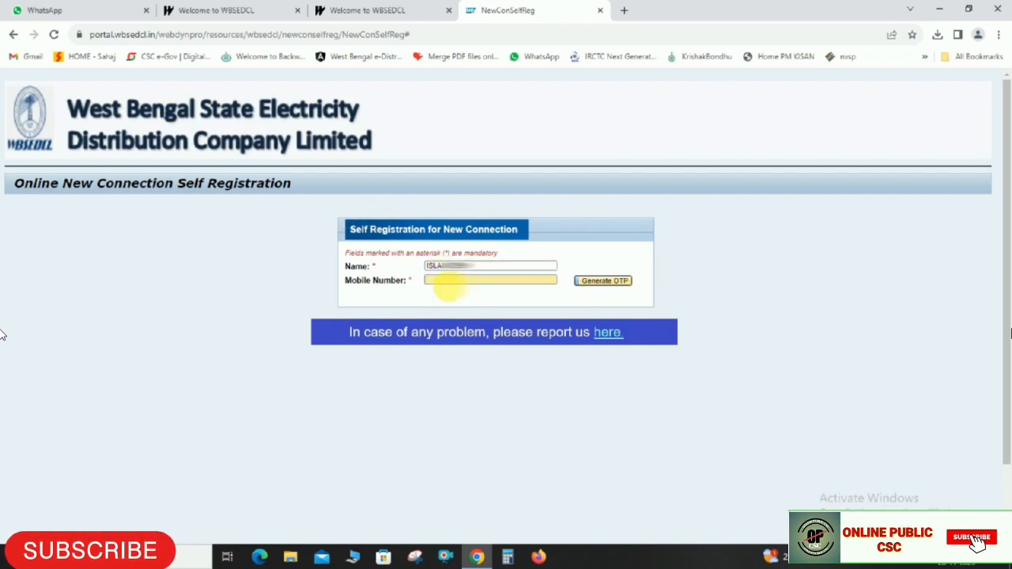
type("7047")
left_click(644, 254)
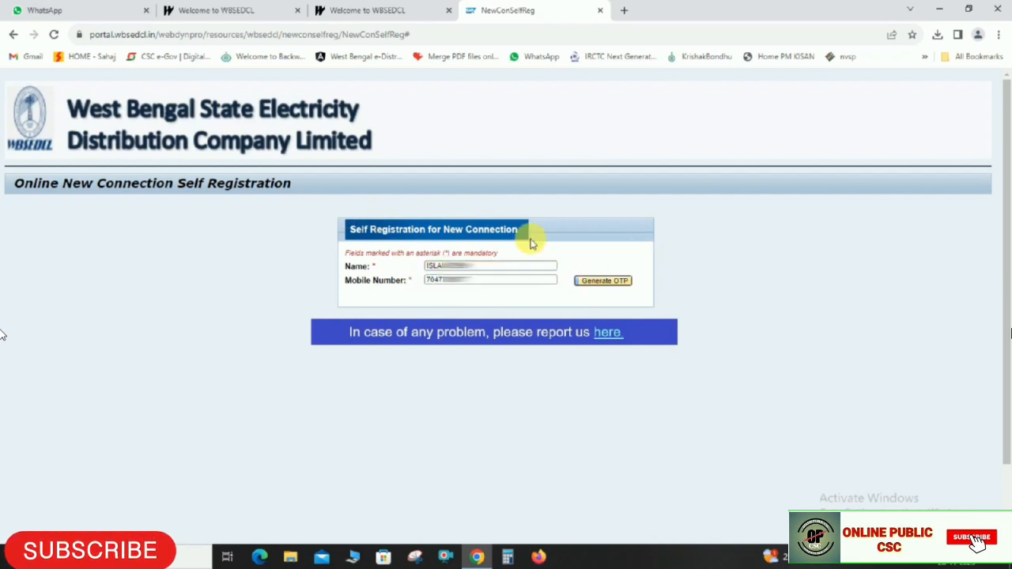
left_click(606, 283)
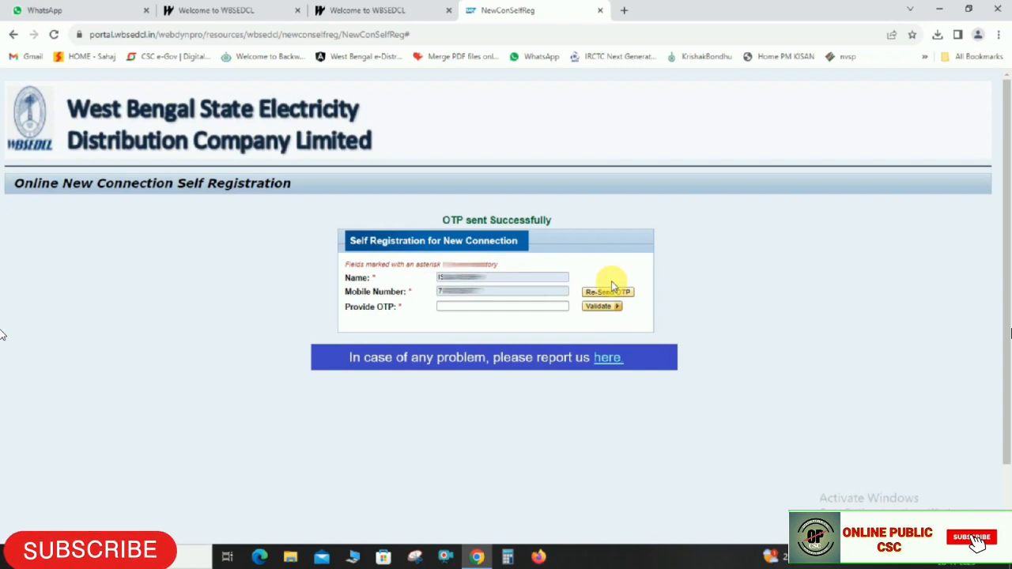
Enter the received mobile OTP and validate the mobile number
left_click(518, 307)
type("4")
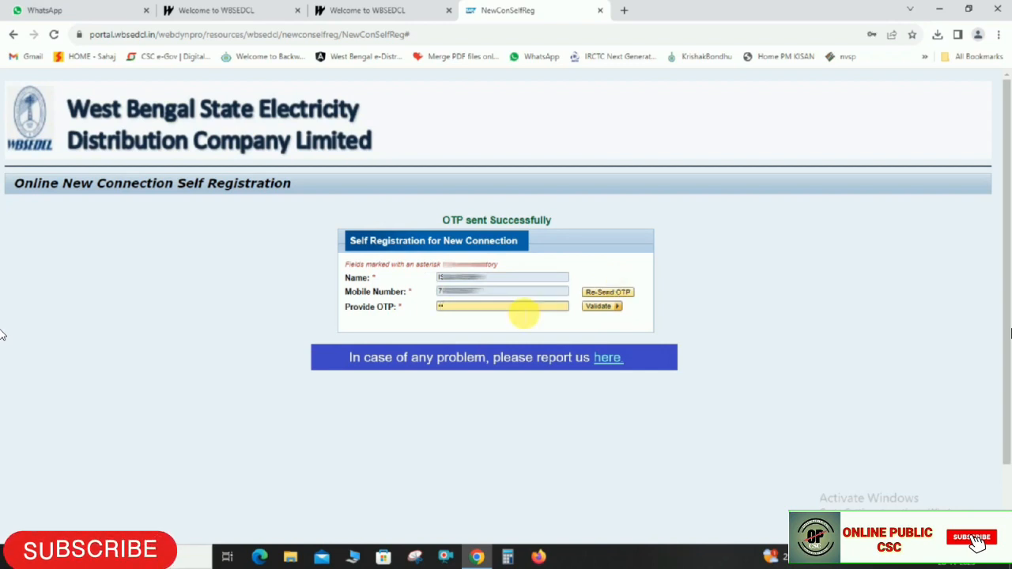
left_click(360, 315)
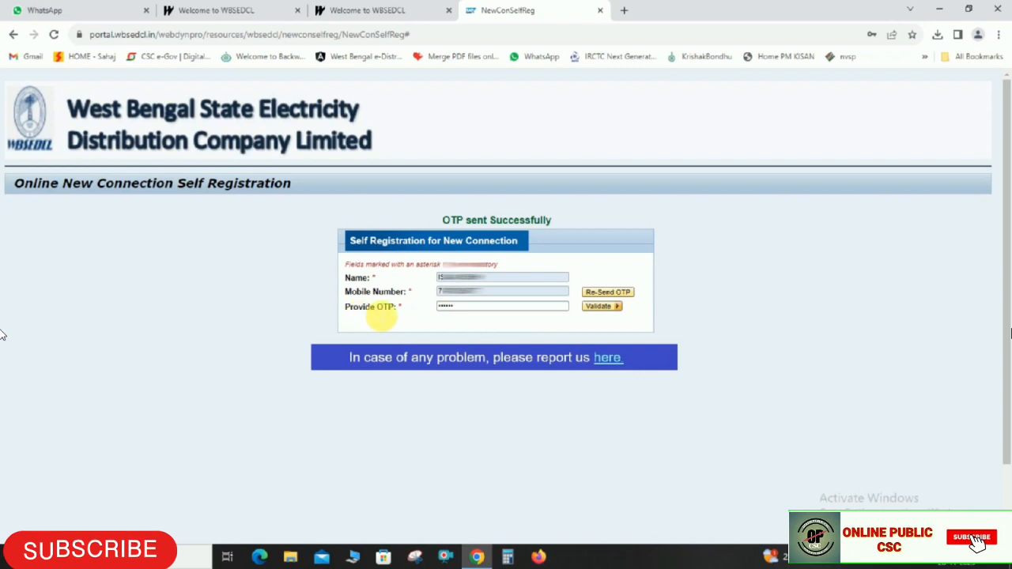
double_click(461, 308)
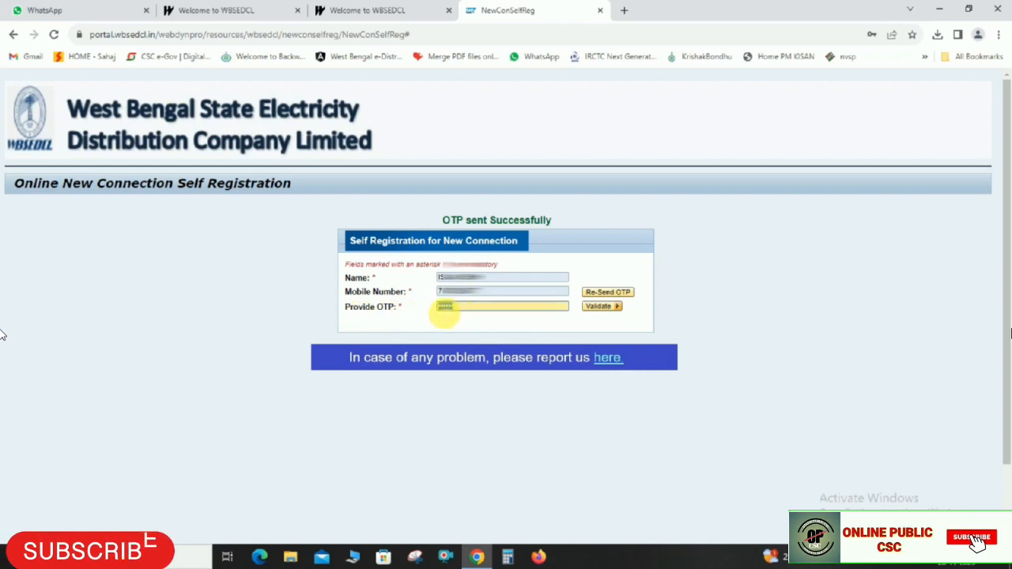
left_click(603, 308)
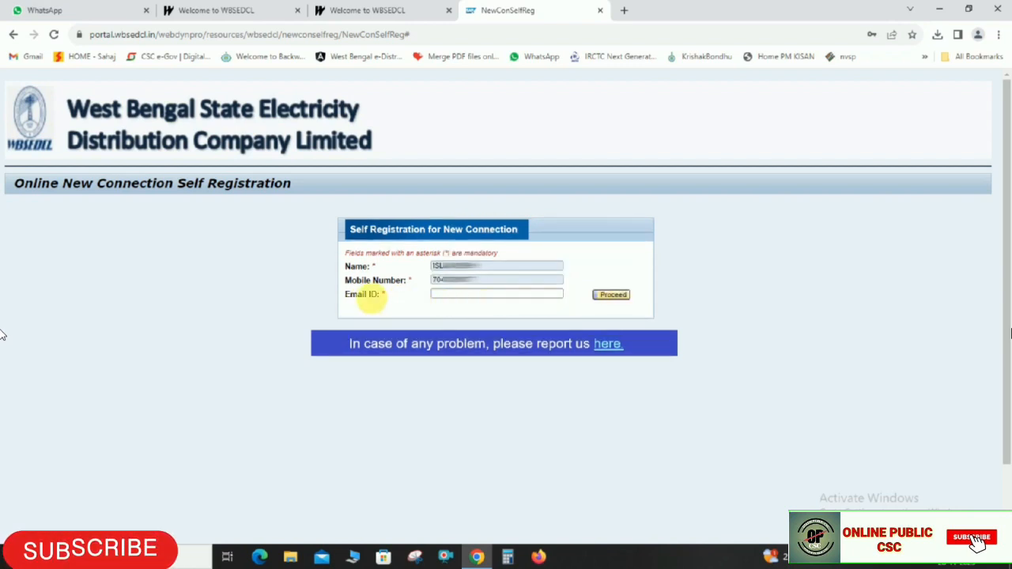
Paste the applicant's e-mail address and request an e-mail OTP
left_click(469, 296)
left_click(389, 300)
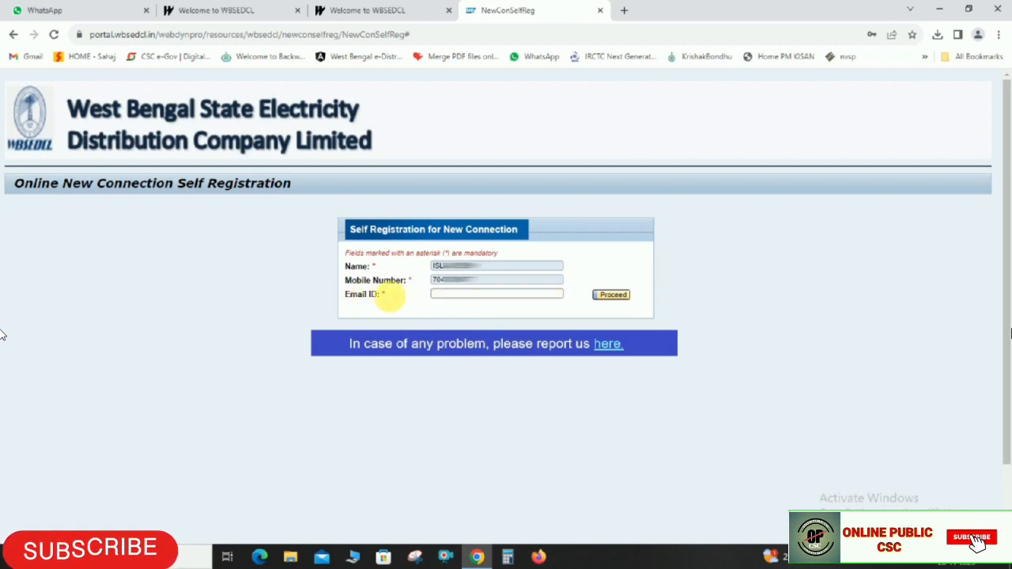
left_click(510, 296)
key("ctrl+v")
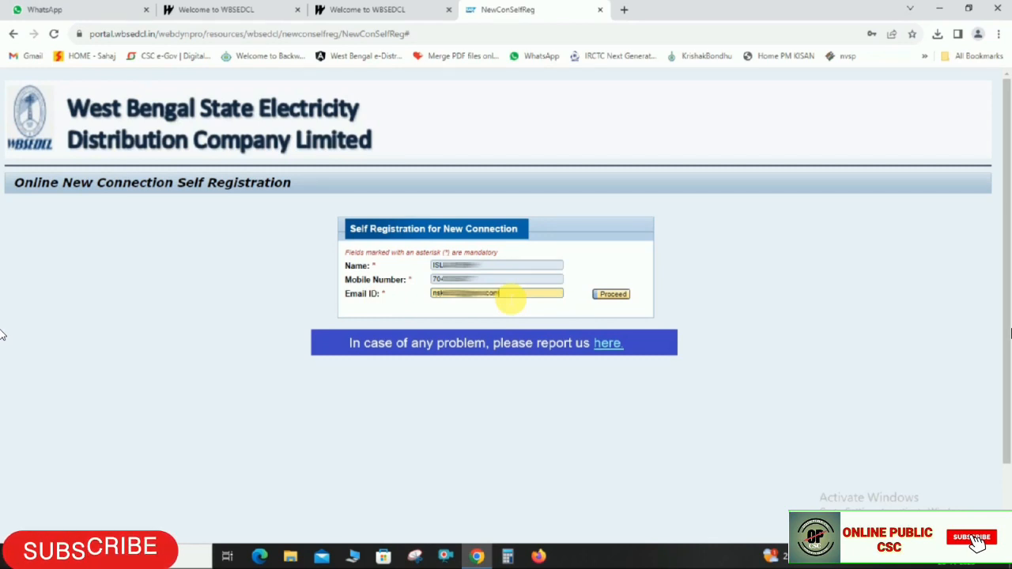
left_click_drag(515, 299, 448, 301)
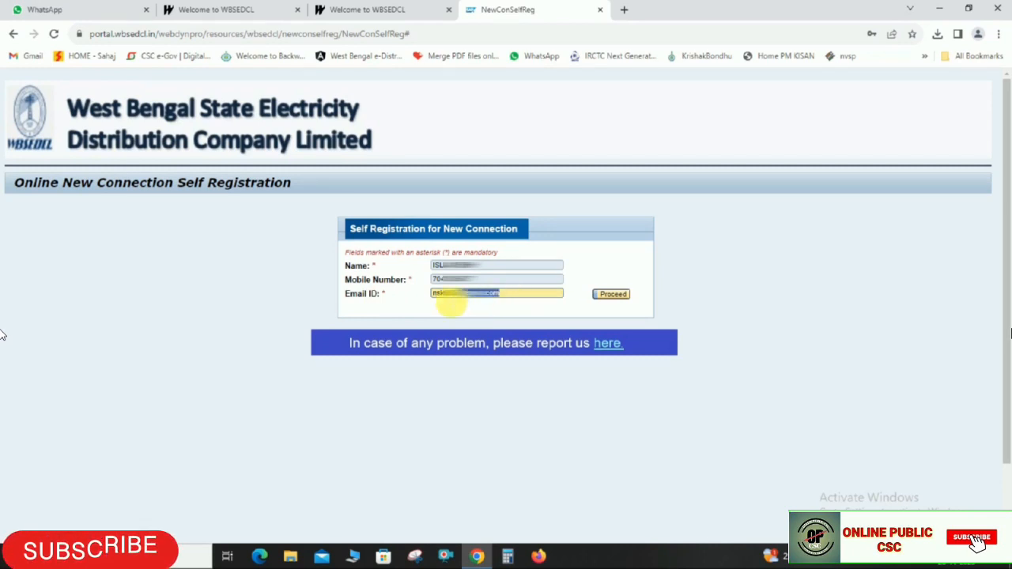
left_click(613, 294)
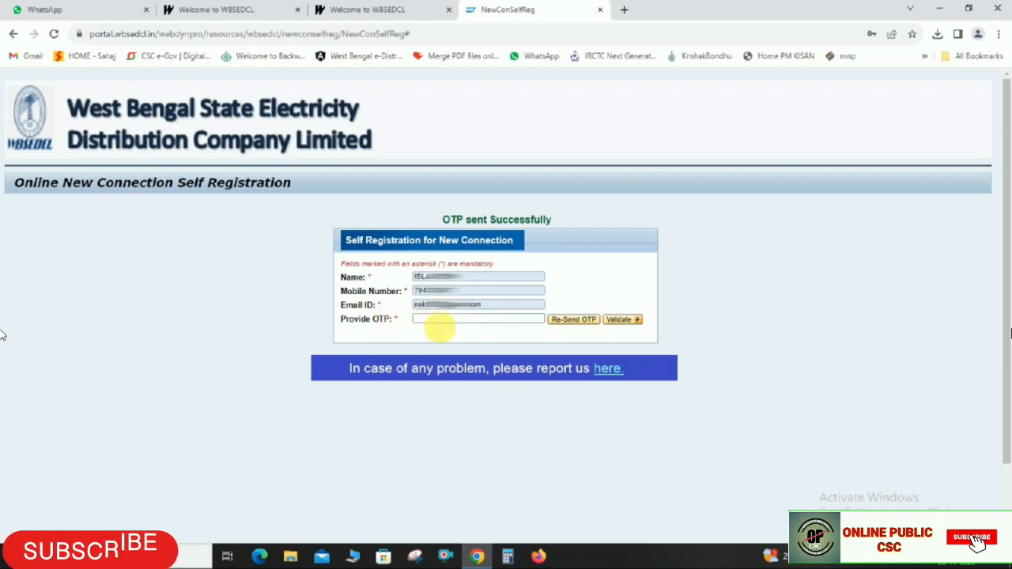
Enter the e-mail OTP and validate the e-mail address
left_click(434, 320)
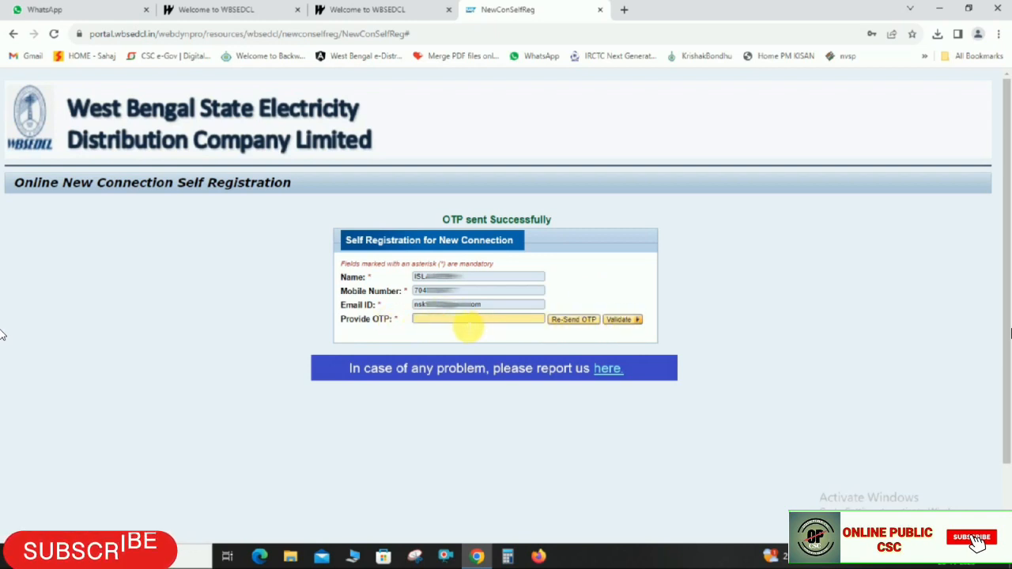
type("4")
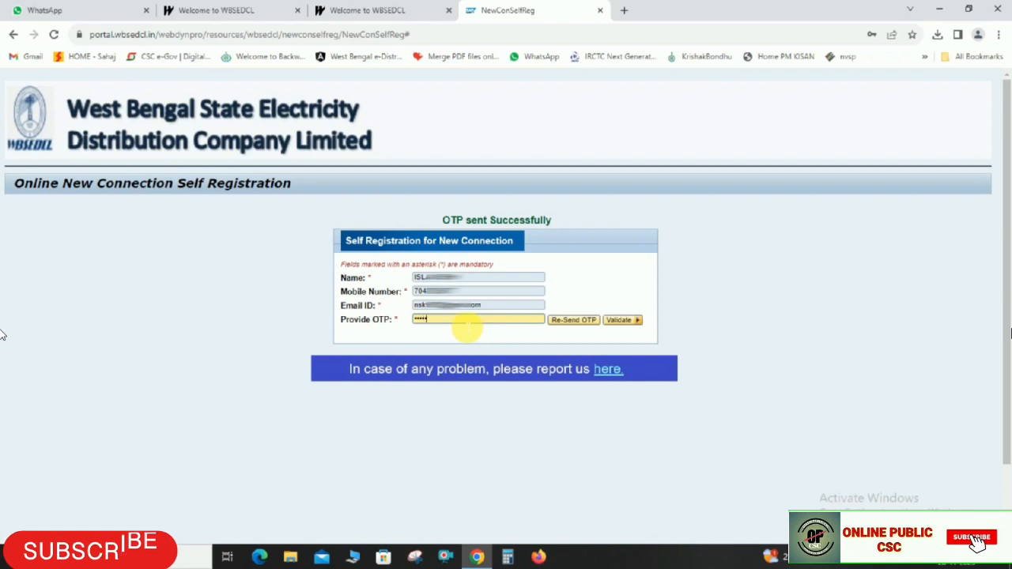
double_click(420, 319)
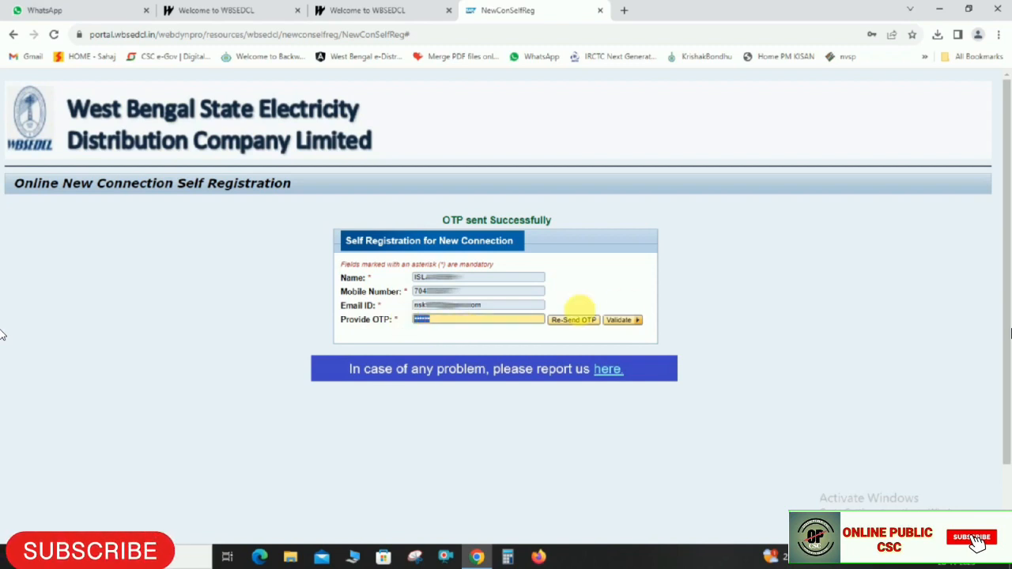
left_click(625, 321)
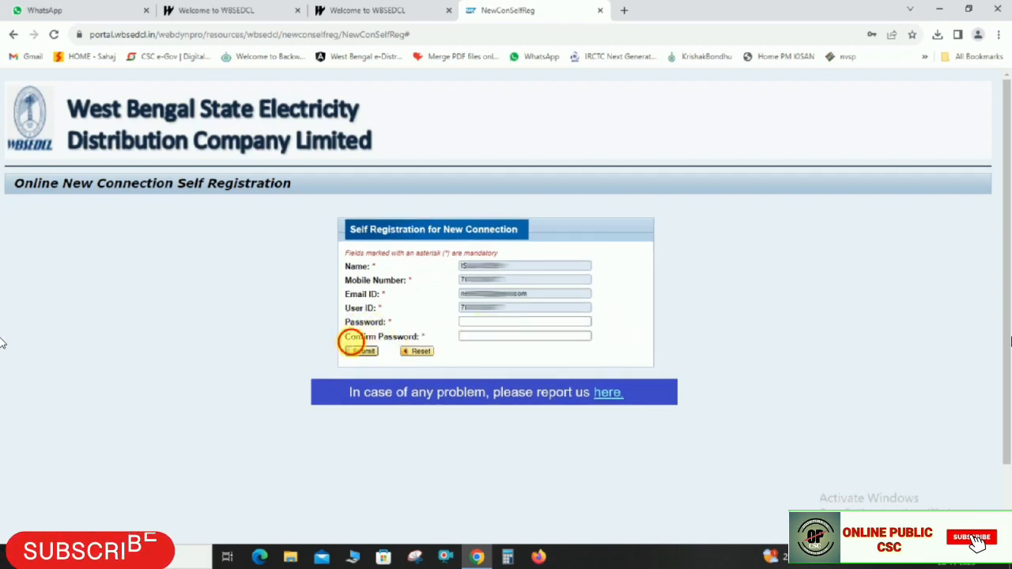
Enter the account password in Password and Confirm Password
left_click(484, 322)
left_click(485, 337)
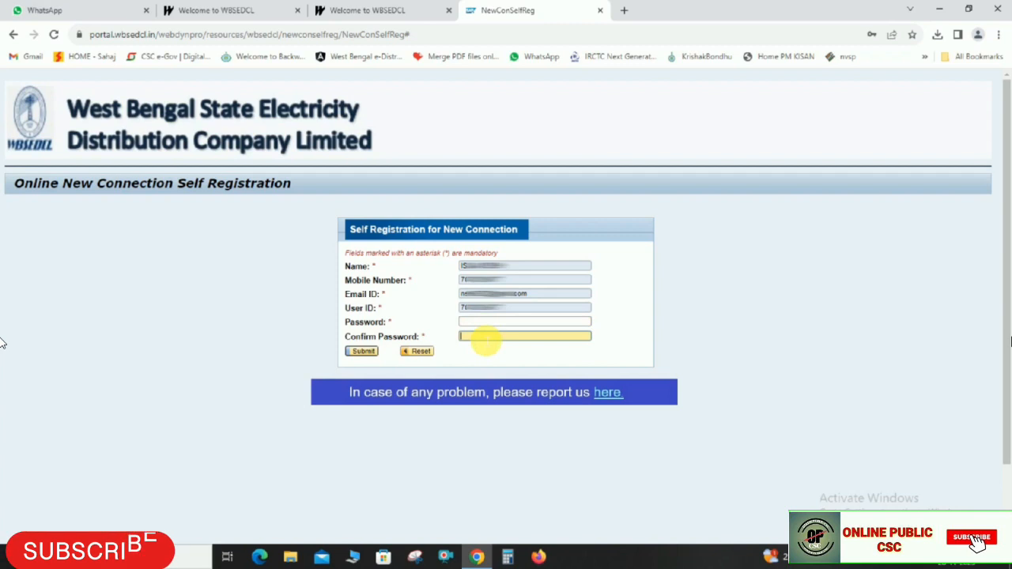
left_click(480, 324)
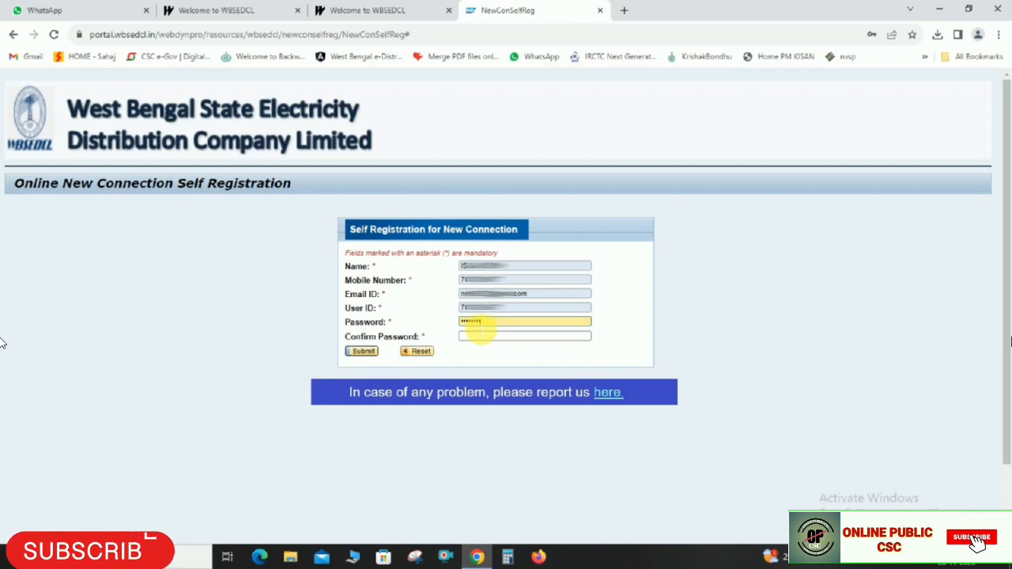
left_click(480, 335)
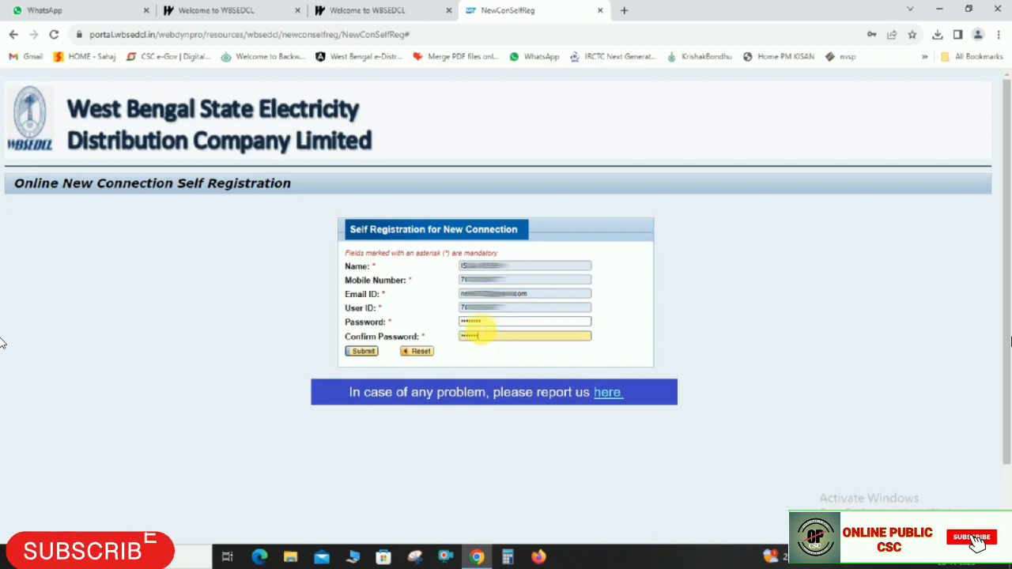
left_click(603, 303)
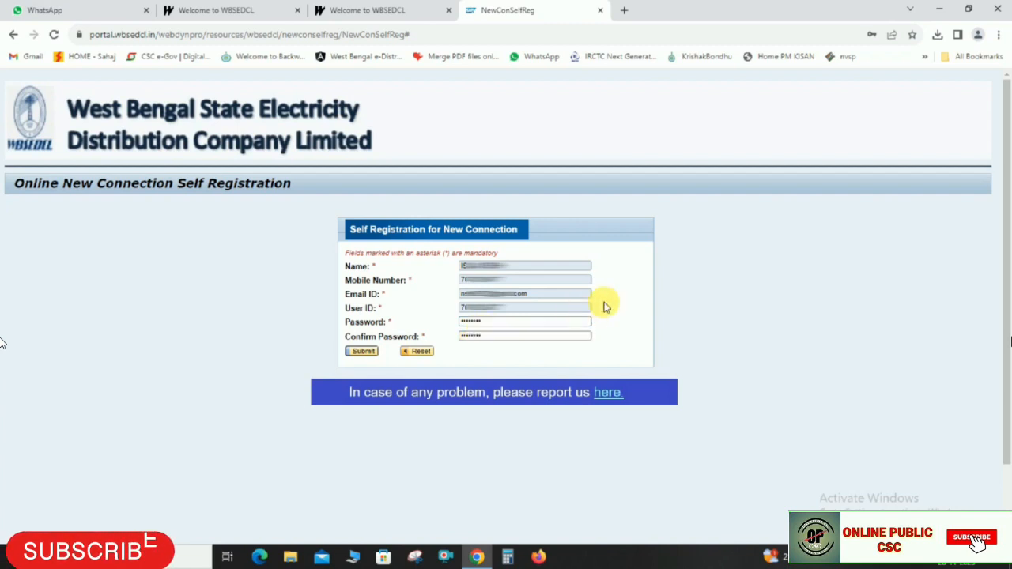
double_click(484, 338)
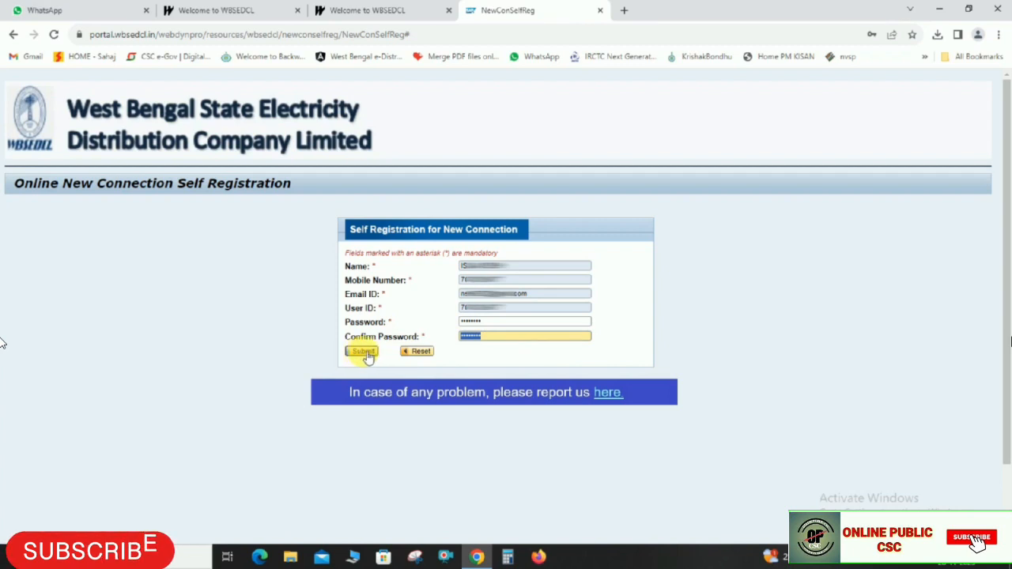
Submit the registration and close the registration tab, returning to the WBSEDCL home page
left_click(364, 352)
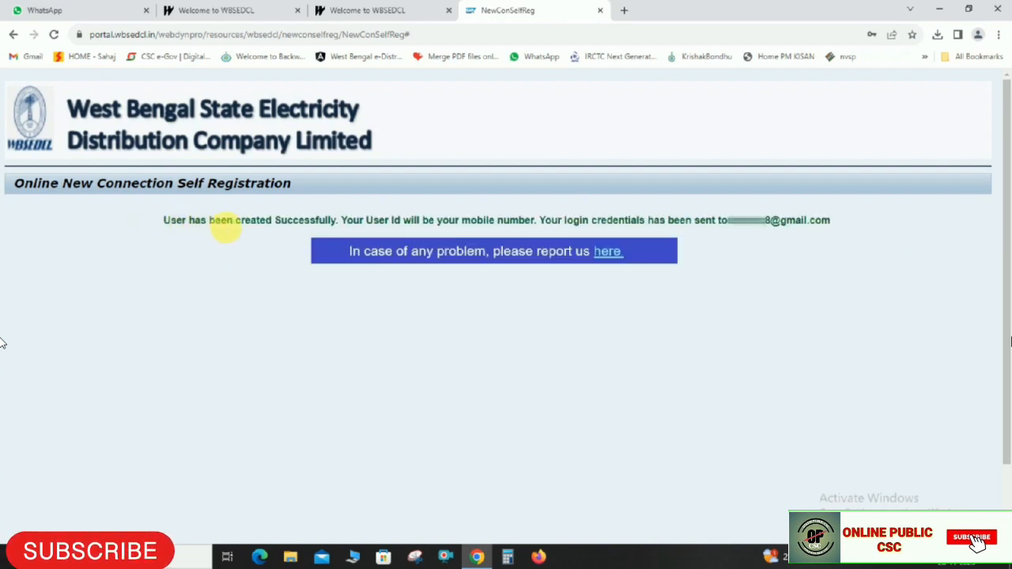
left_click(287, 226)
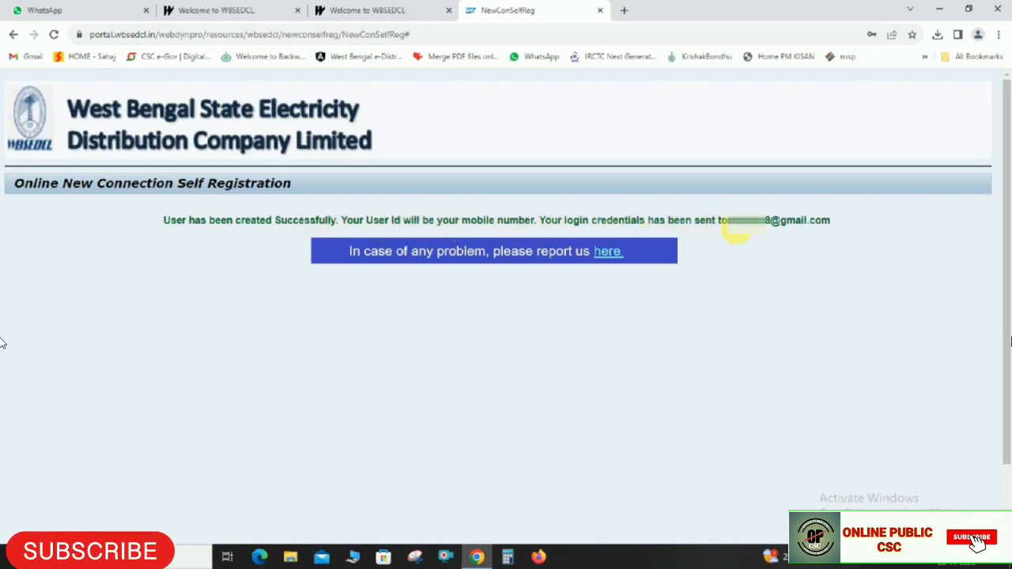
key("ctrl+w")
key("ctrl+w")
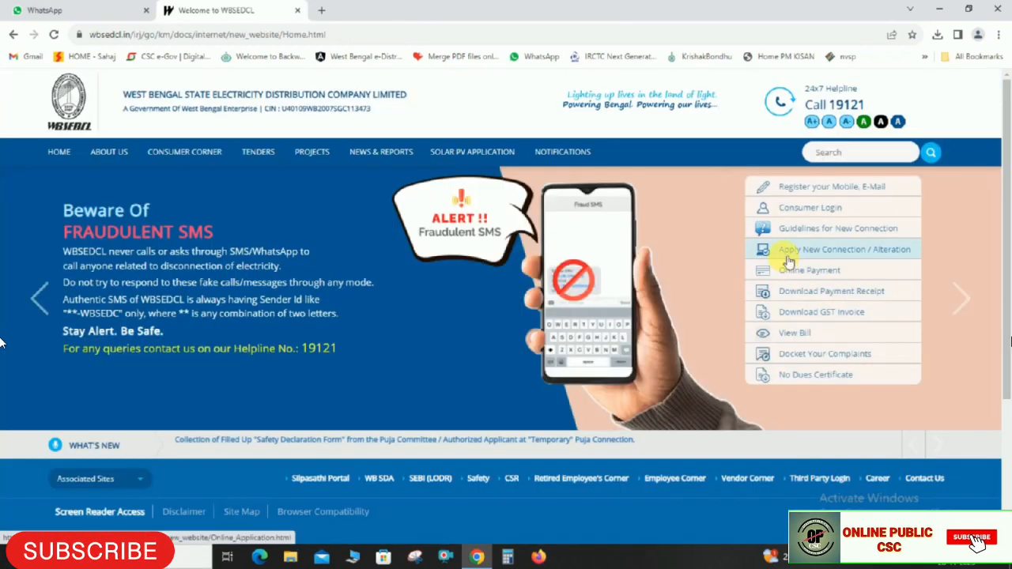
Go to the LT Others new connection login page from the online application page
left_click(817, 251)
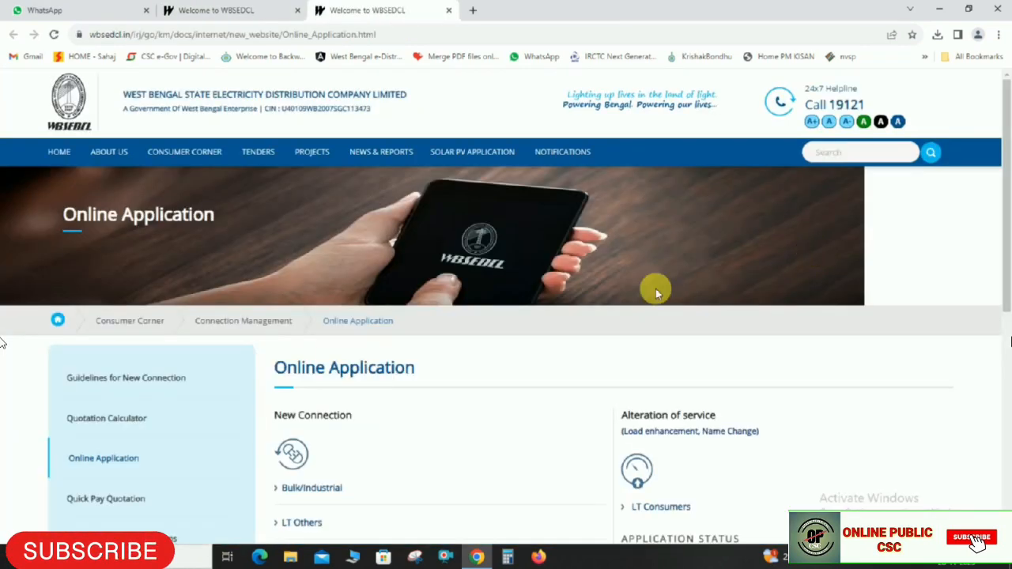
scroll(316, 396, "down", 1)
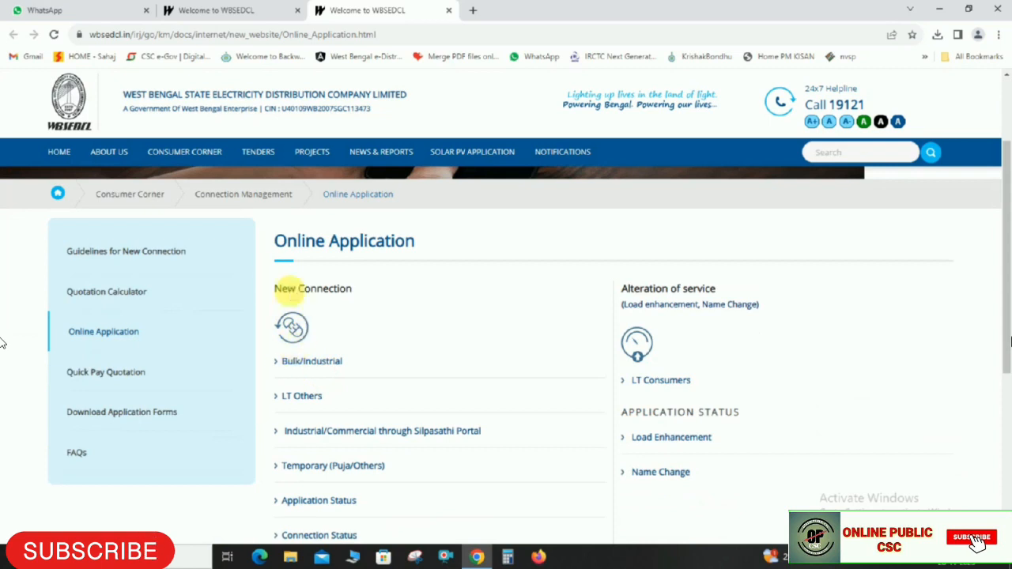
left_click_drag(276, 240, 375, 241)
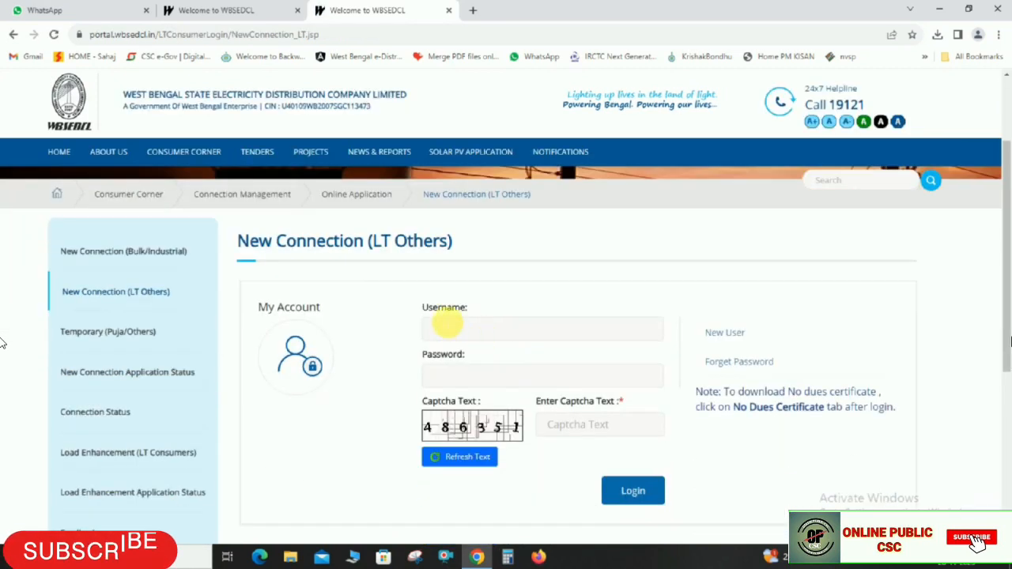
left_click_drag(422, 308, 468, 310)
left_click_drag(421, 353, 485, 355)
scroll(519, 302, "down", 1)
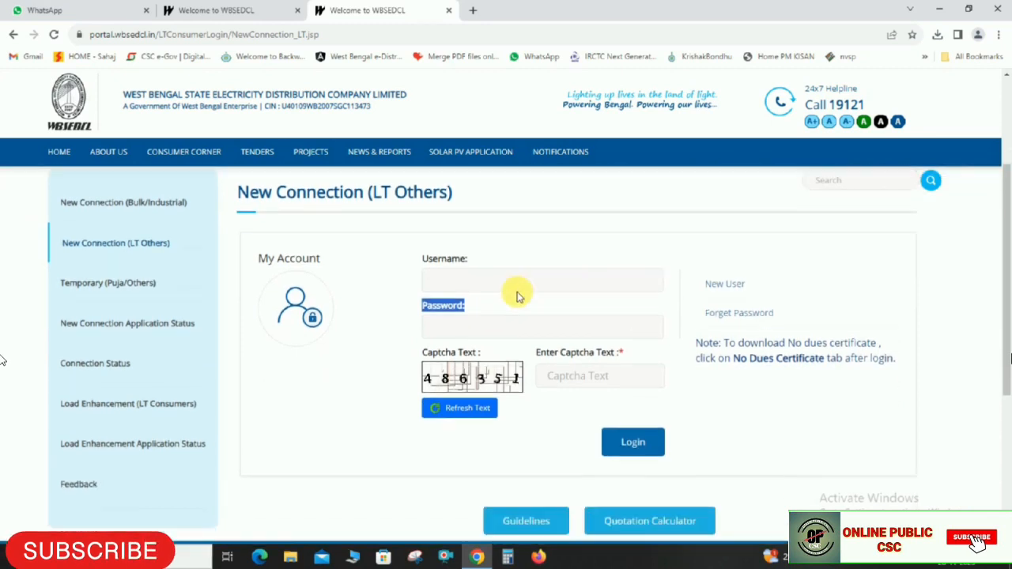
Enter the new username, password and captcha text, and log in
left_click(445, 268)
left_click(447, 313)
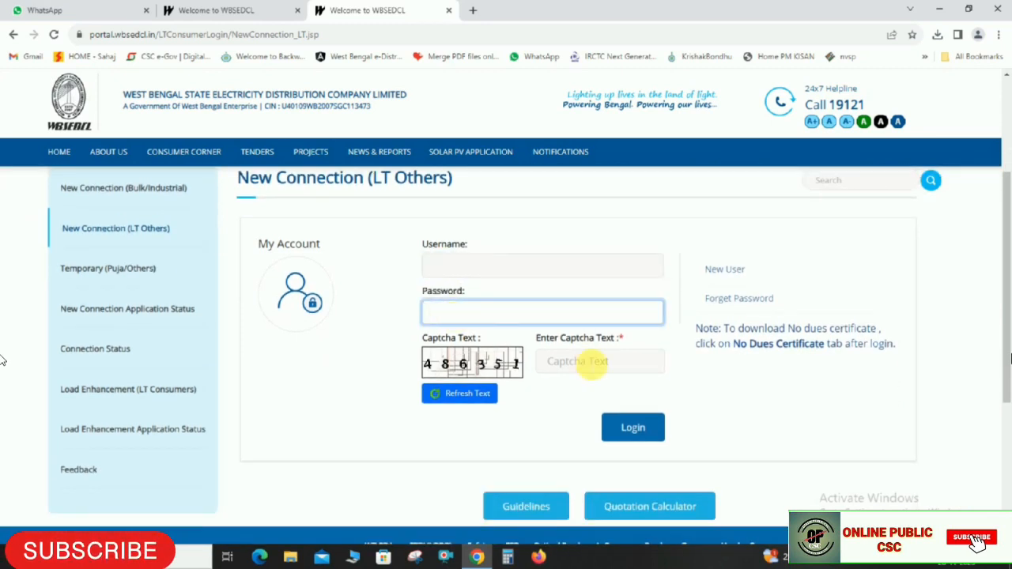
left_click(594, 364)
left_click(441, 264)
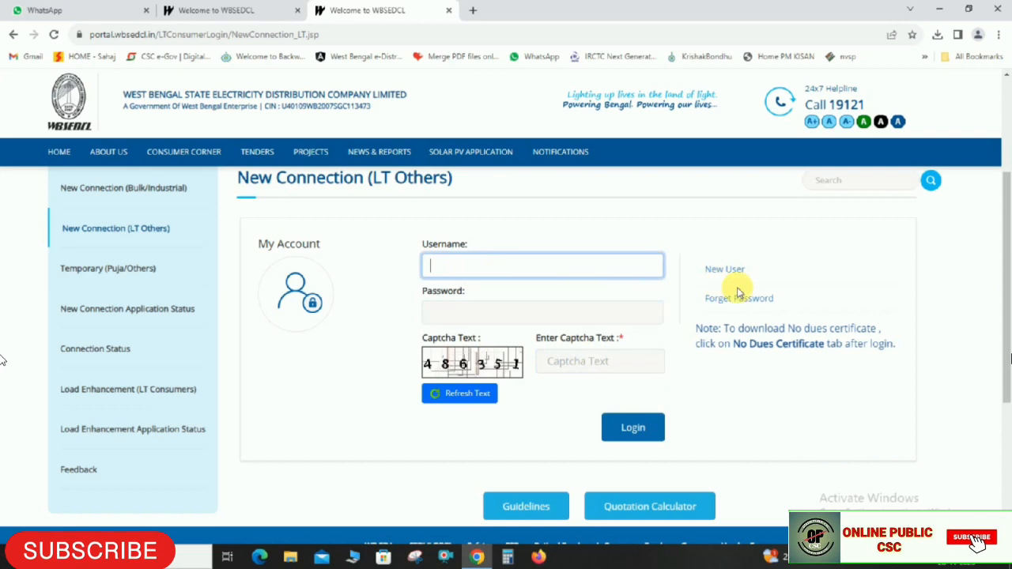
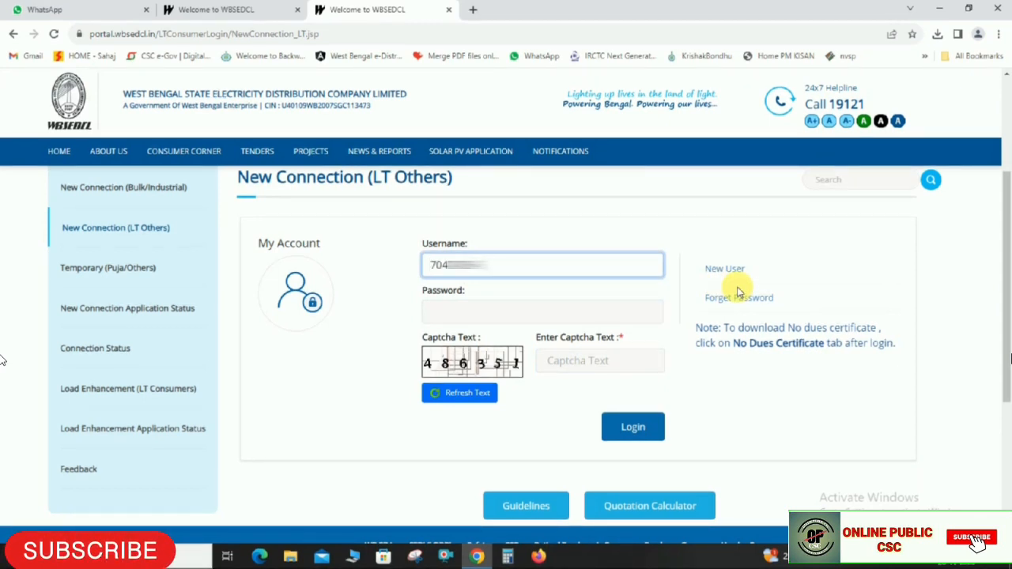
left_click_drag(430, 289, 479, 291)
left_click(462, 314)
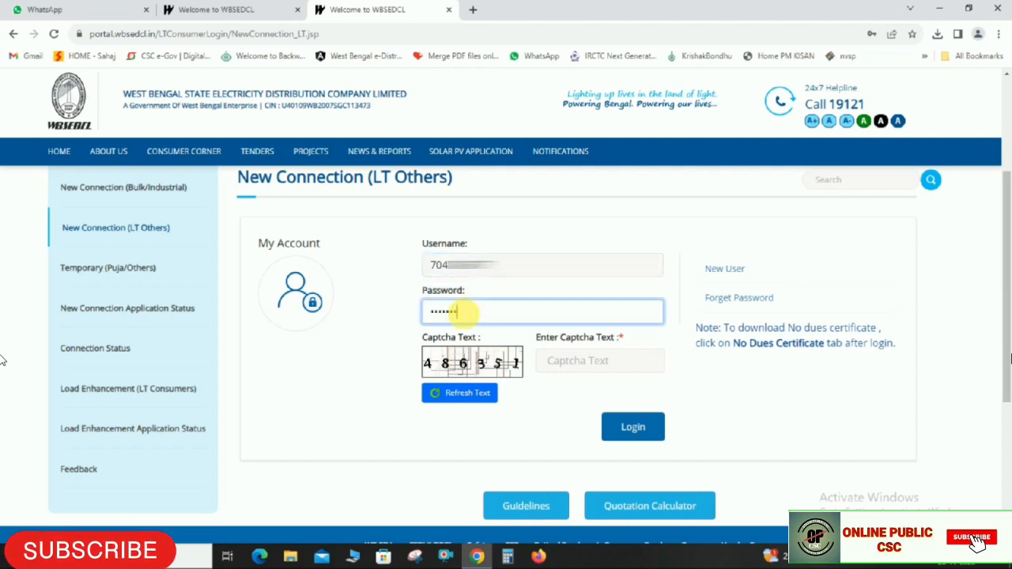
left_click(629, 364)
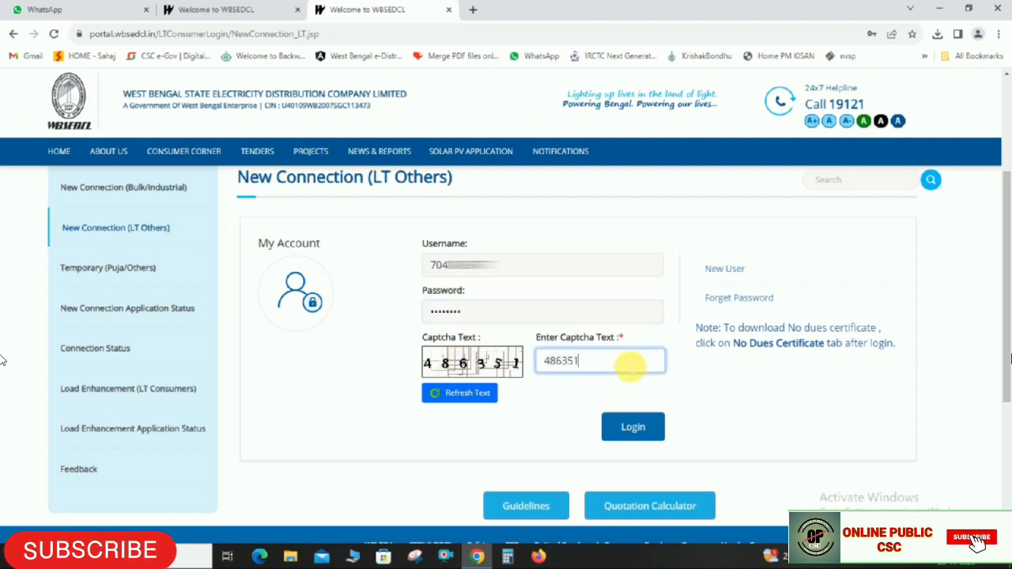
left_click(985, 382)
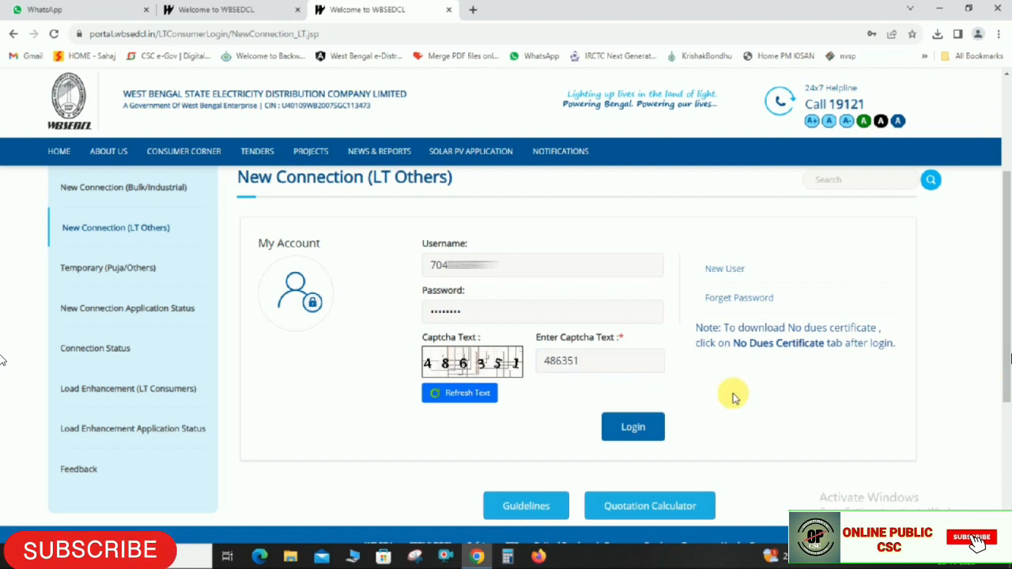
left_click(638, 430)
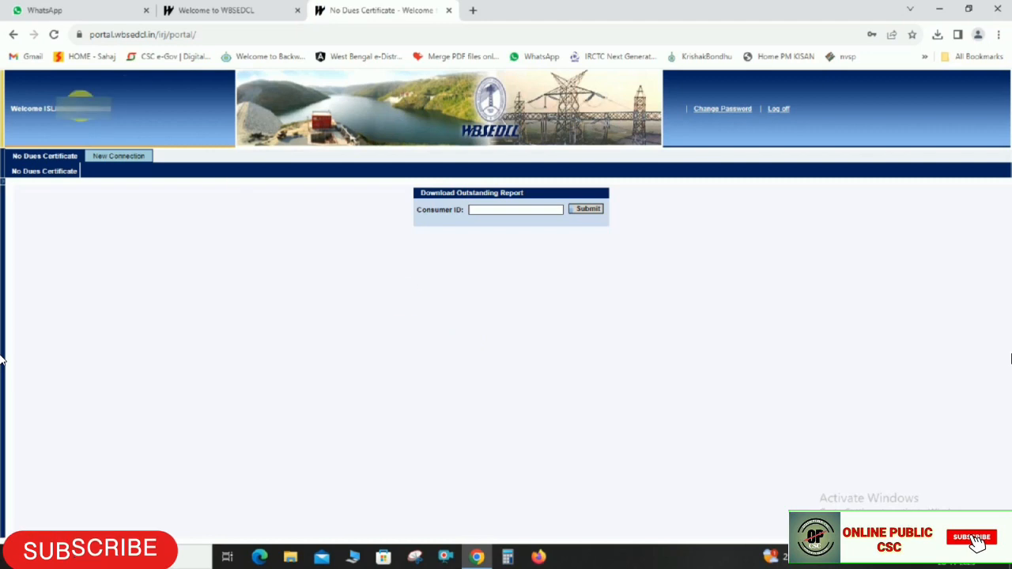
Open the New Connection tab and start a Connection for Individual application
left_click(132, 159)
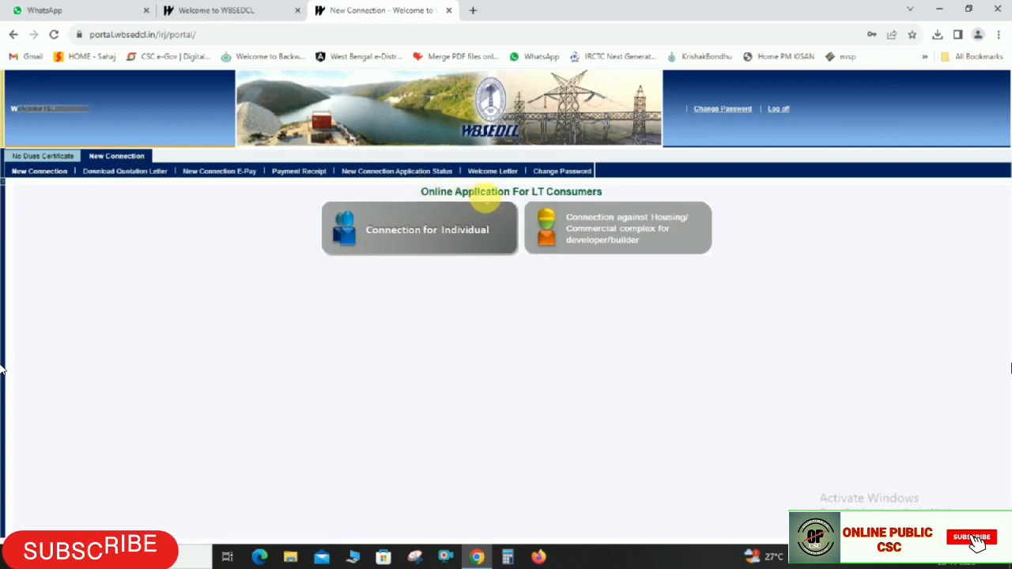
left_click(430, 234)
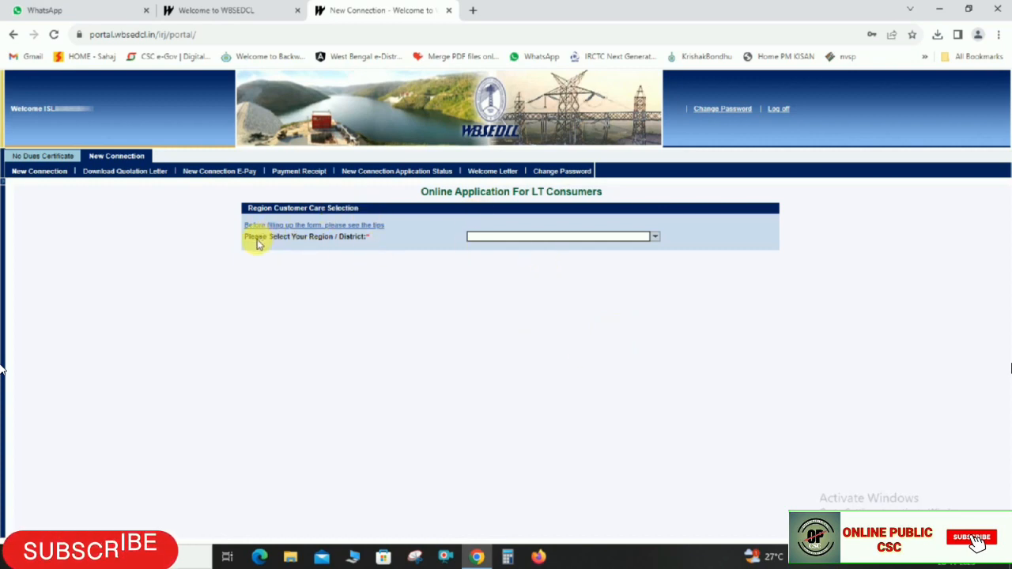
Select BIRBHUM REGION, MAYURESWAR CCC-3522203 and Postpaid Meter, then proceed with Next
left_click(655, 237)
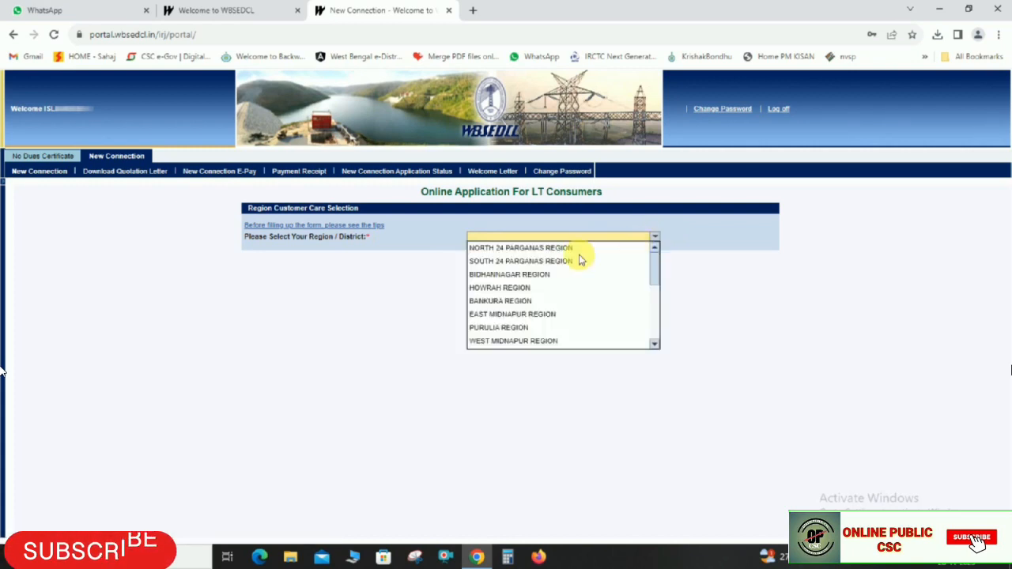
scroll(494, 289, "down", 5)
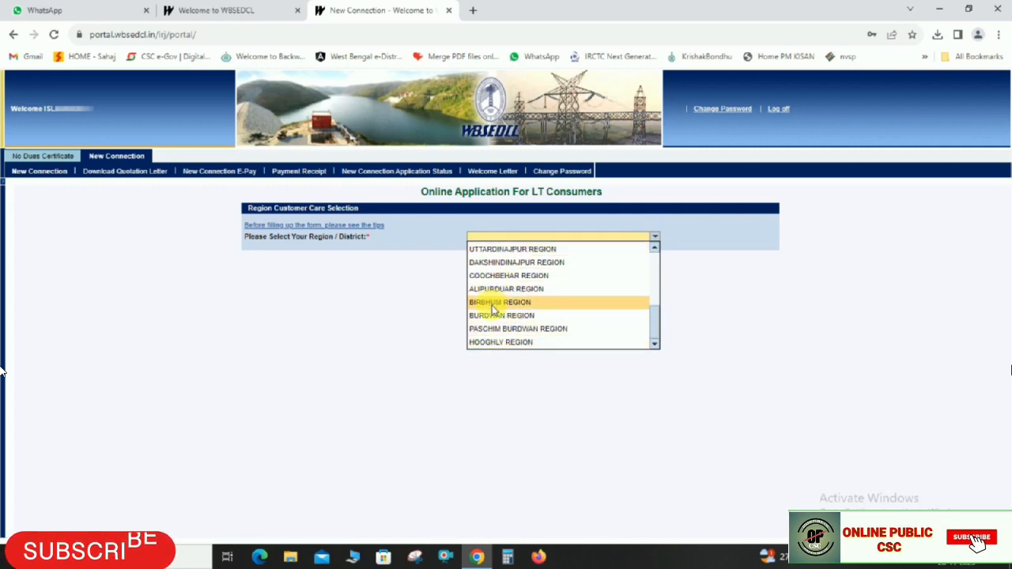
left_click(492, 303)
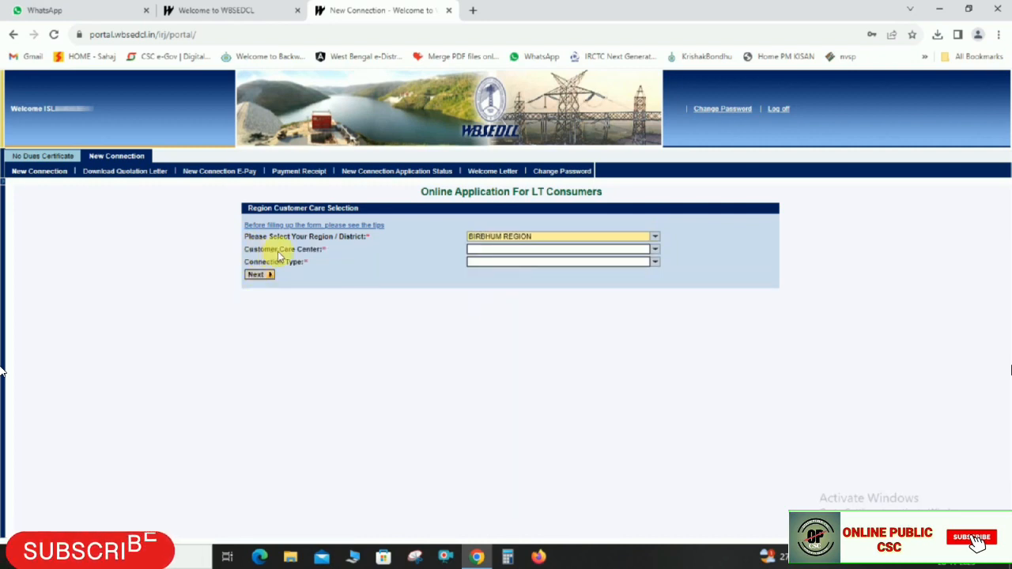
left_click(492, 252)
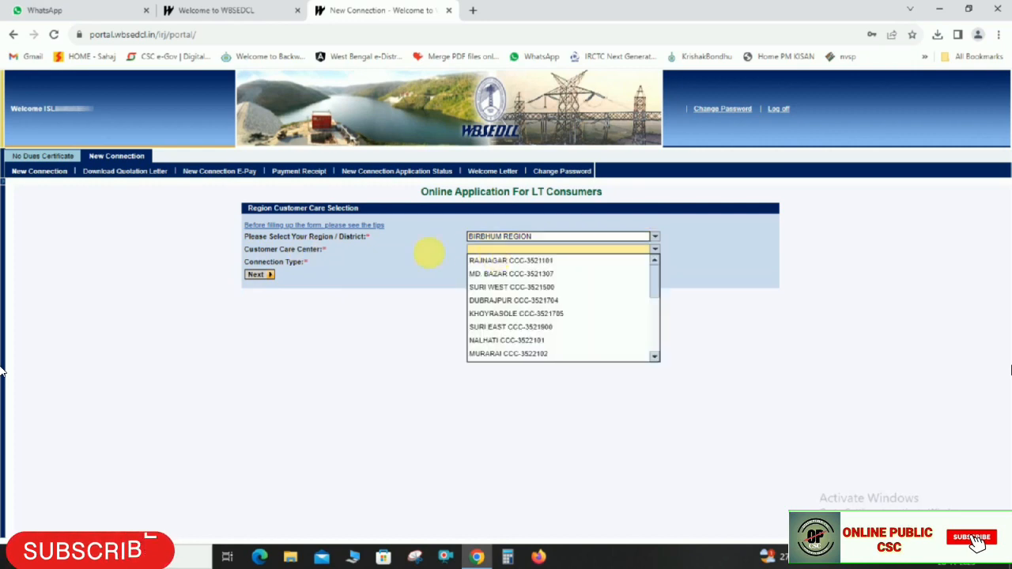
left_click(255, 255)
left_click(491, 254)
scroll(519, 327, "down", 5)
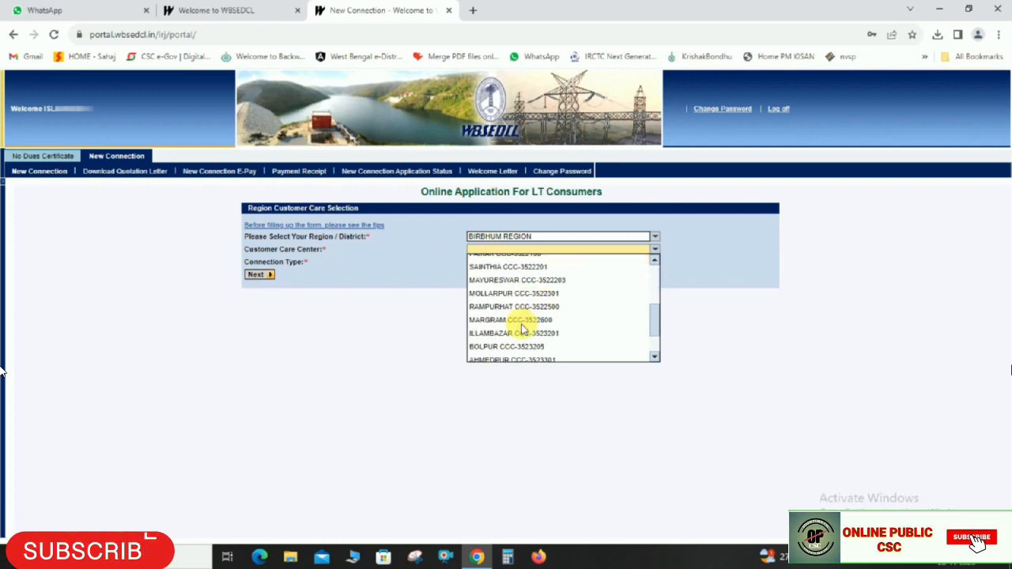
scroll(510, 334, "up", 3)
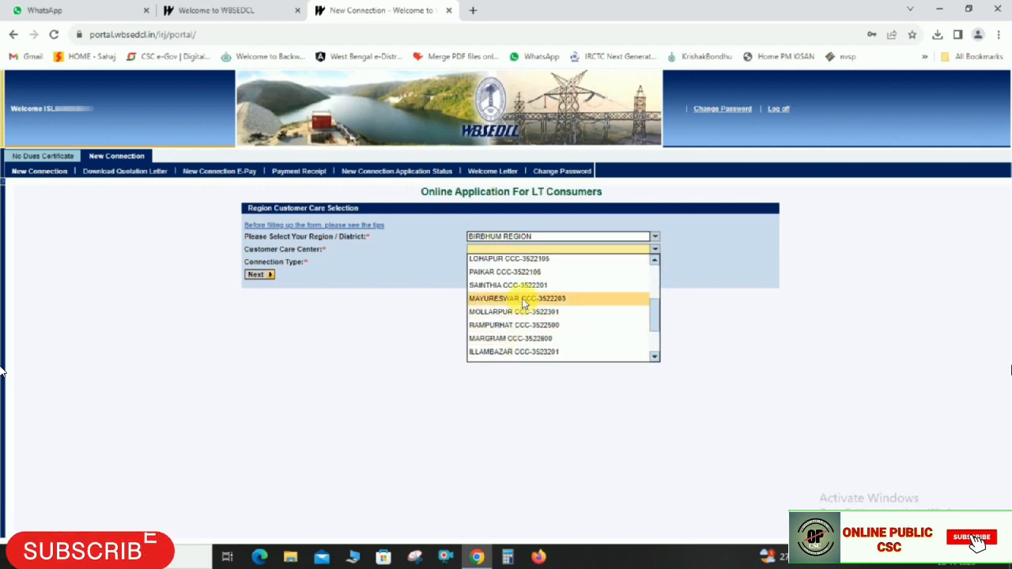
left_click(526, 299)
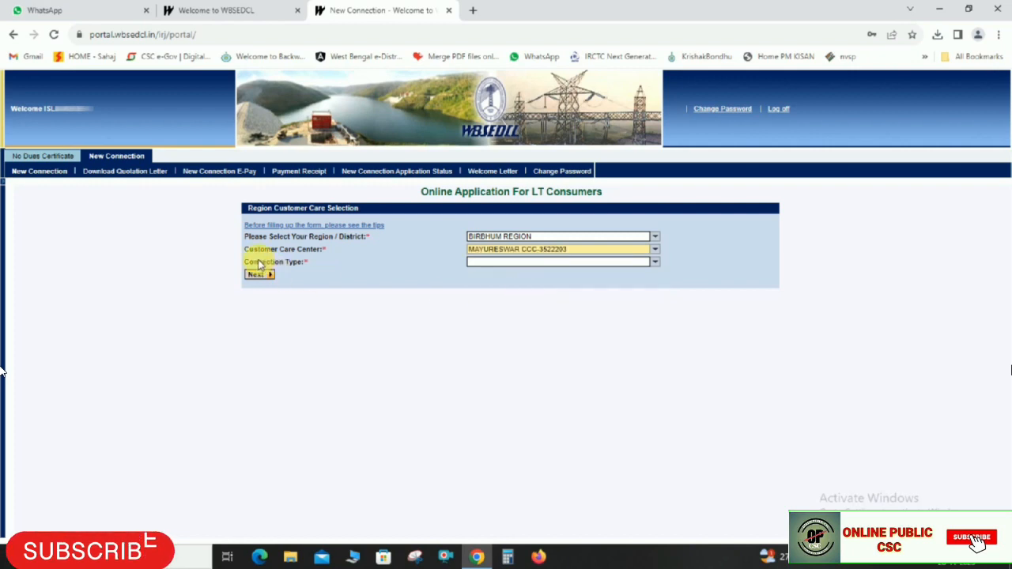
left_click(483, 263)
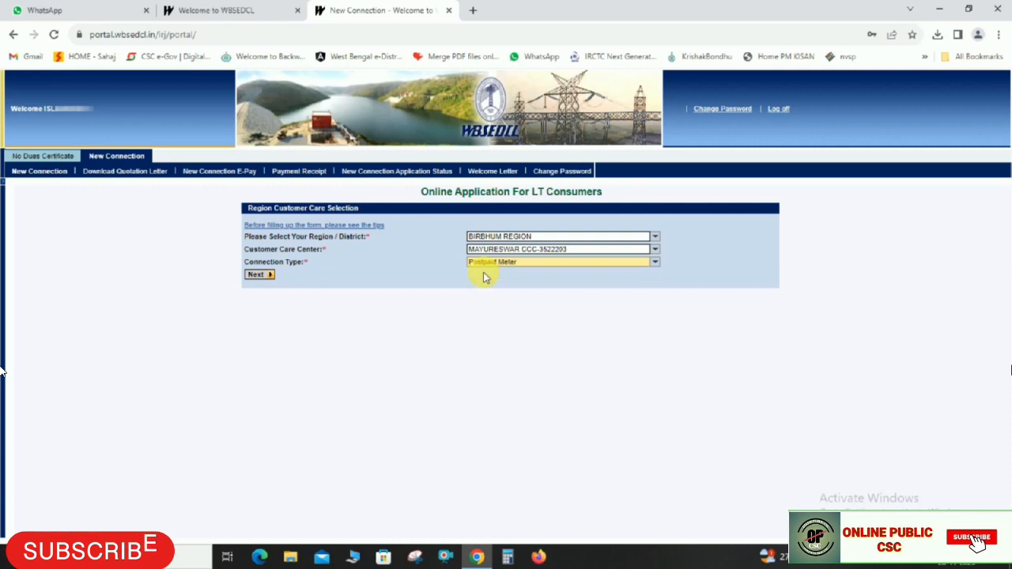
left_click(483, 273)
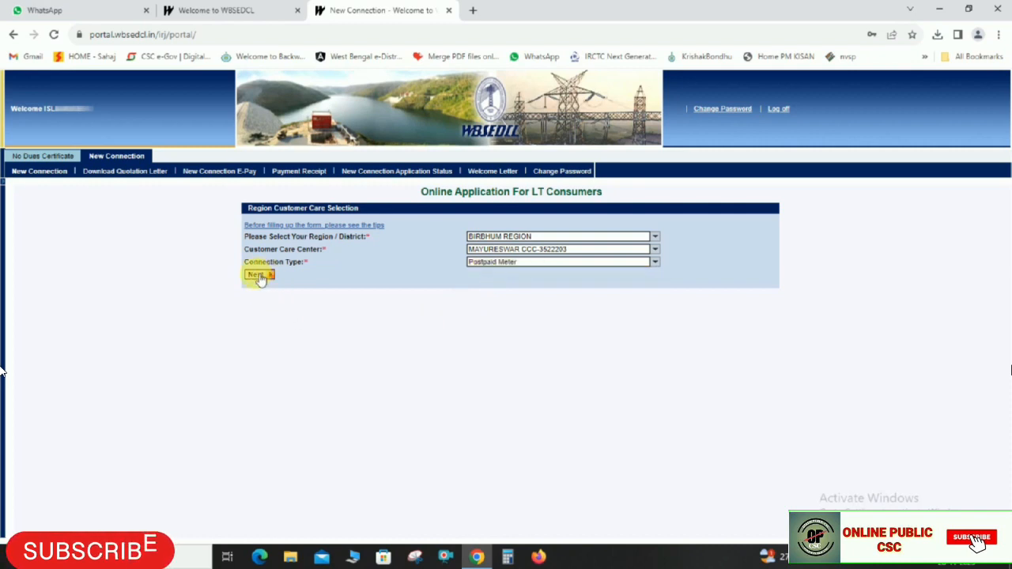
left_click(264, 279)
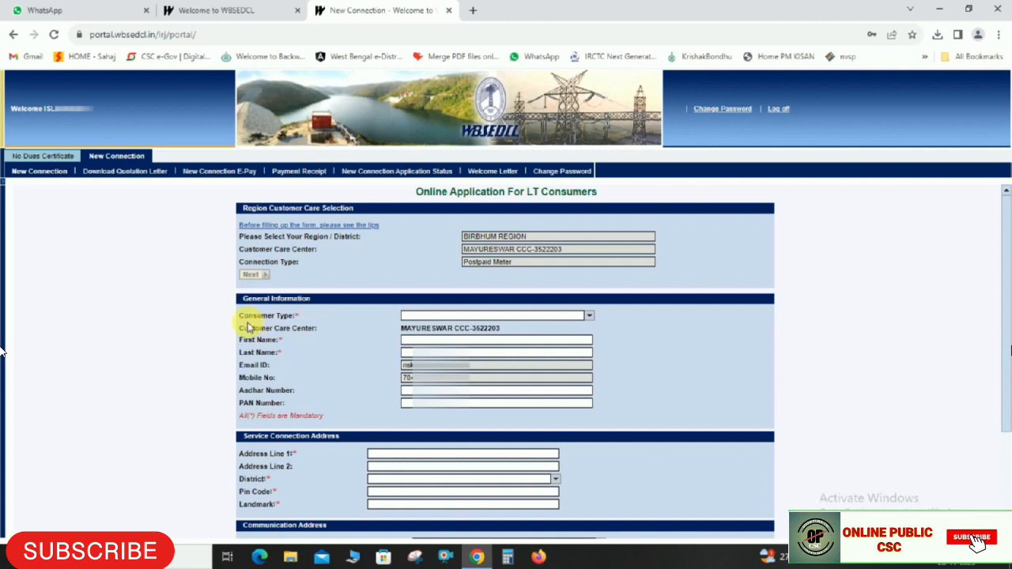
Set Consumer Type to Normal Individual Owner and Purpose Of Supply to DOMESTIC
left_click(305, 319)
left_click(346, 319)
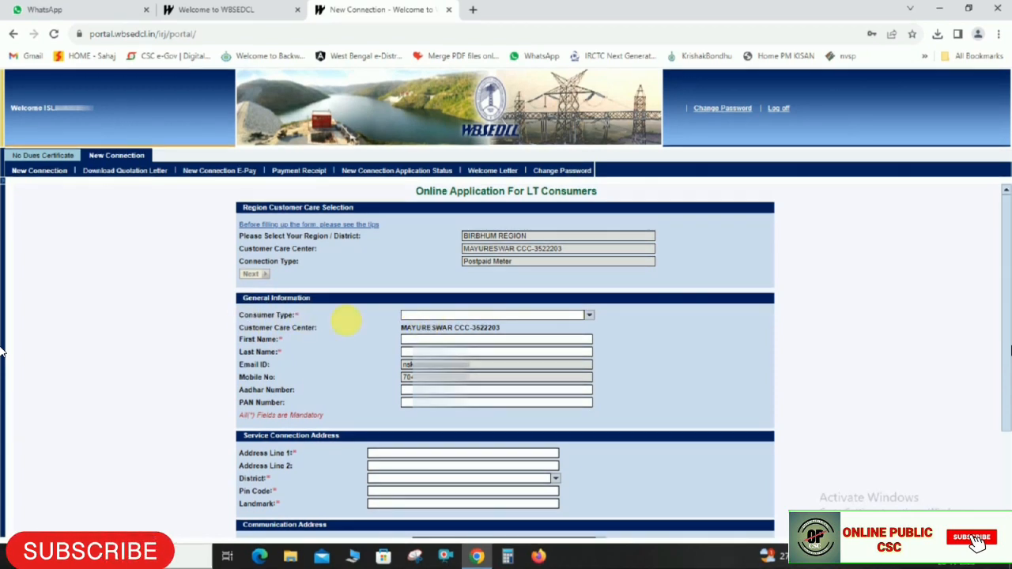
left_click(461, 316)
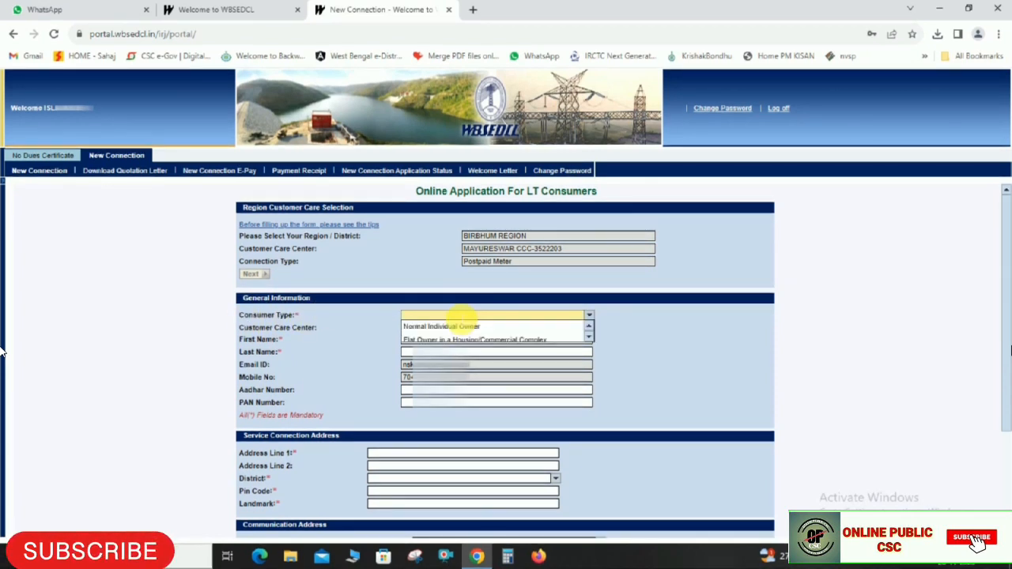
scroll(464, 331, "down", 1)
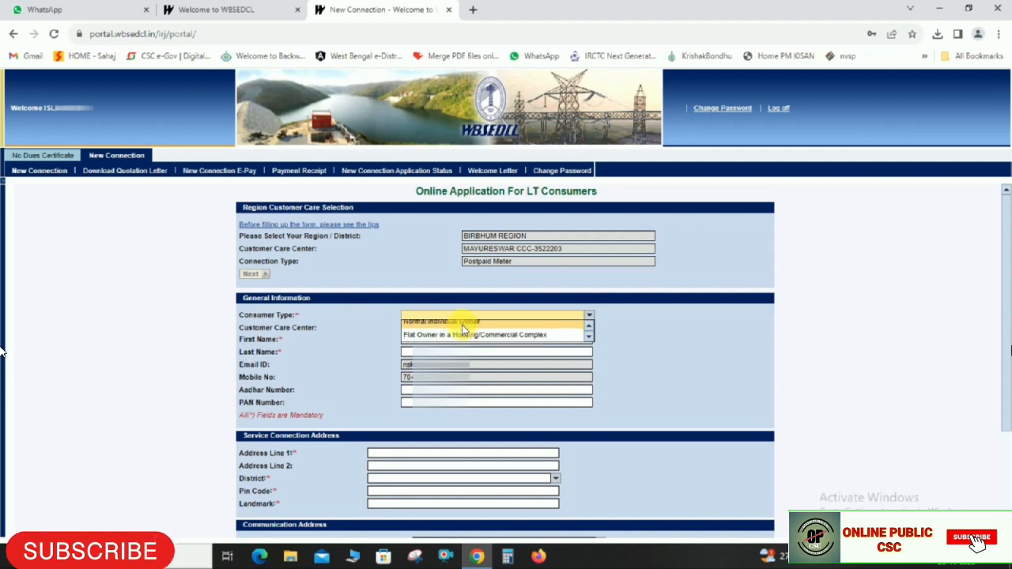
scroll(428, 334, "up", 1)
left_click(419, 326)
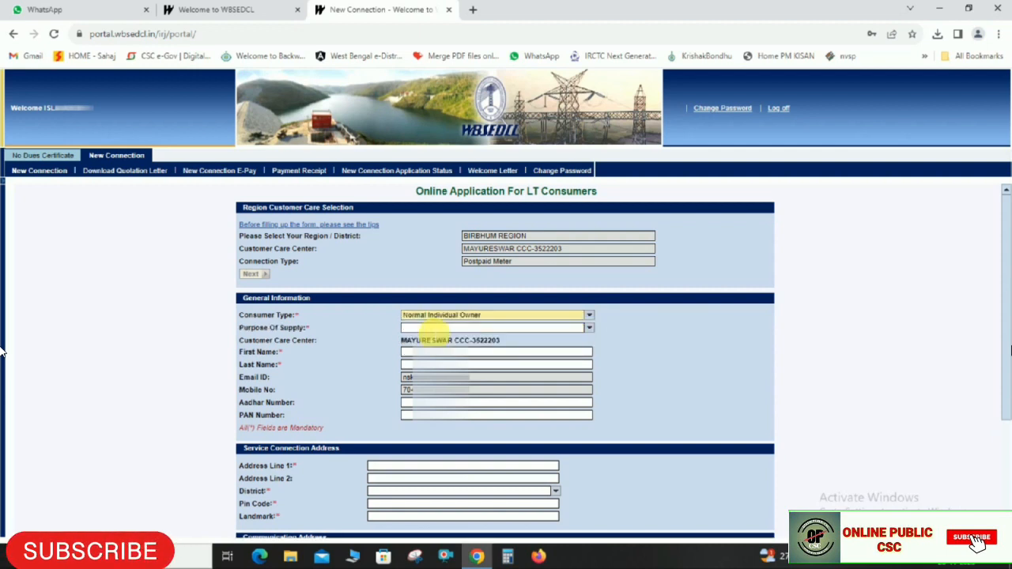
left_click(443, 328)
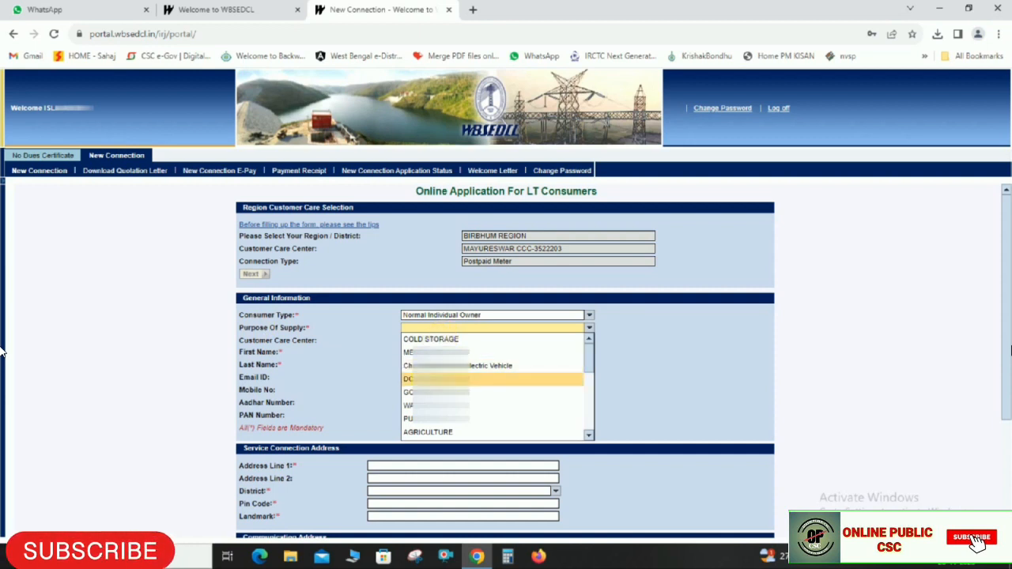
left_click(261, 331)
left_click(420, 330)
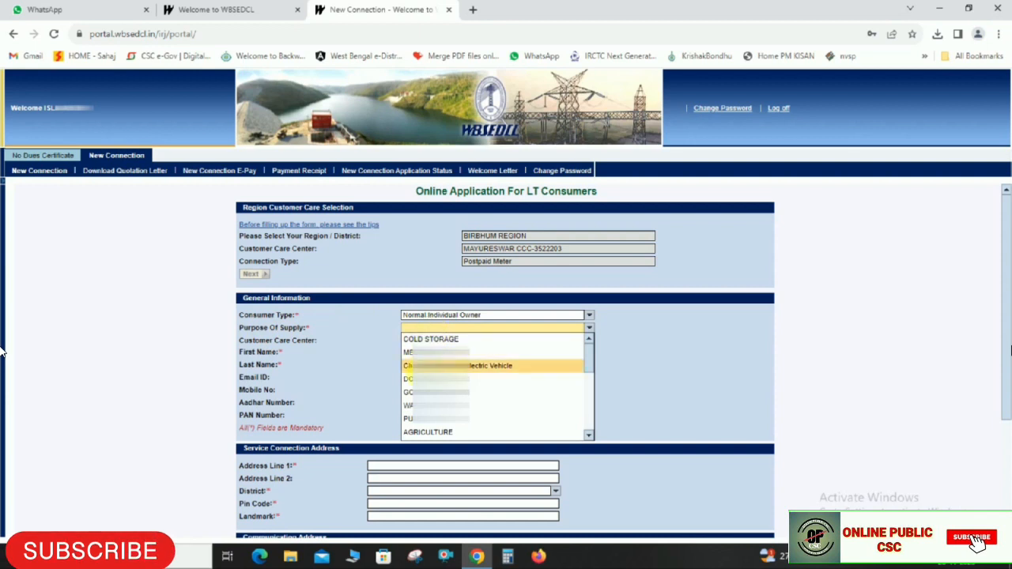
key("Down")
key("Down")
key("Down")
key("Down")
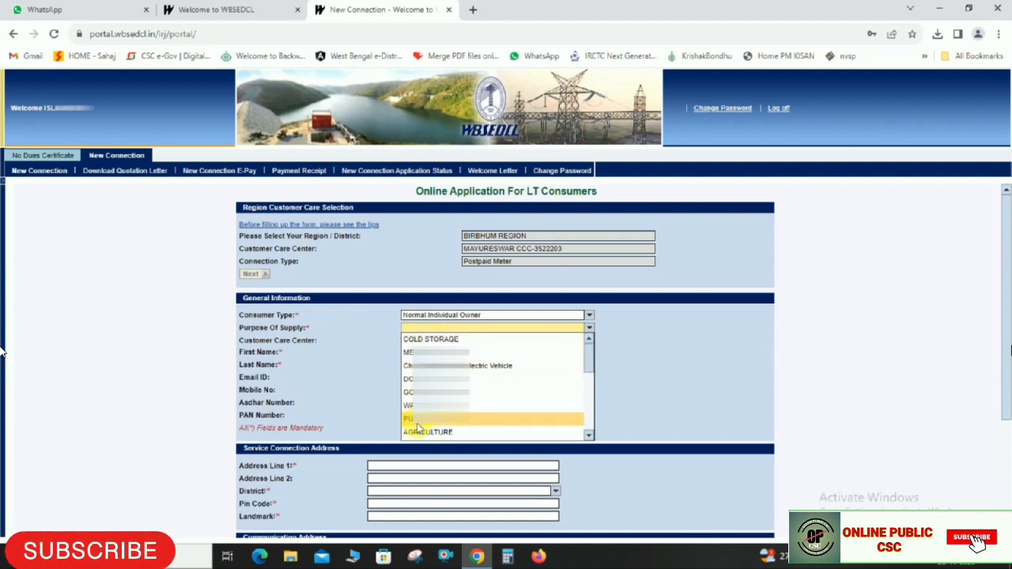
left_click(408, 380)
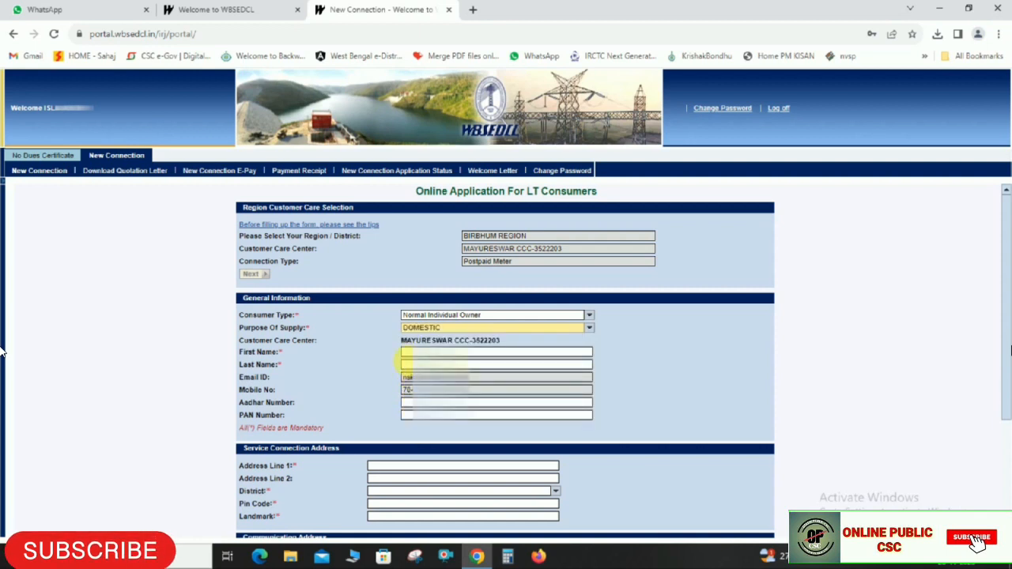
Enter the applicant's first and last name and paste the Aadhar number
left_click(247, 356)
key("Tab")
key("shift+Tab")
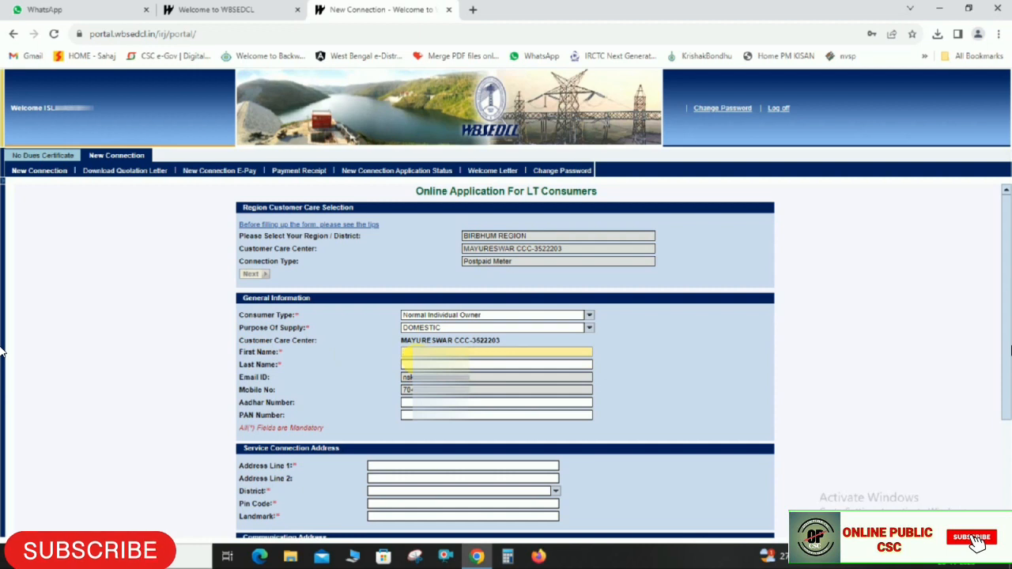
key("Tab")
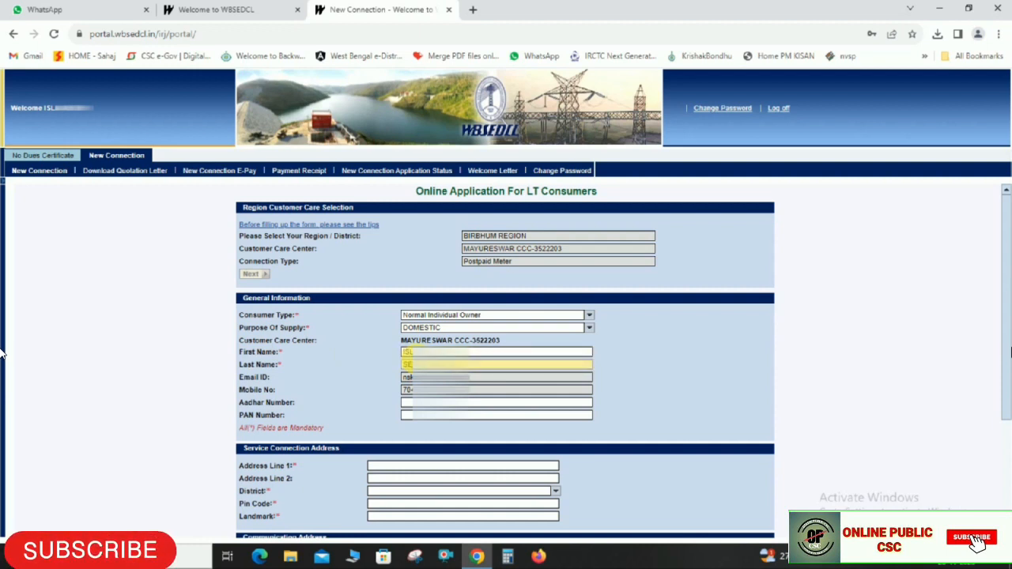
left_click(404, 404)
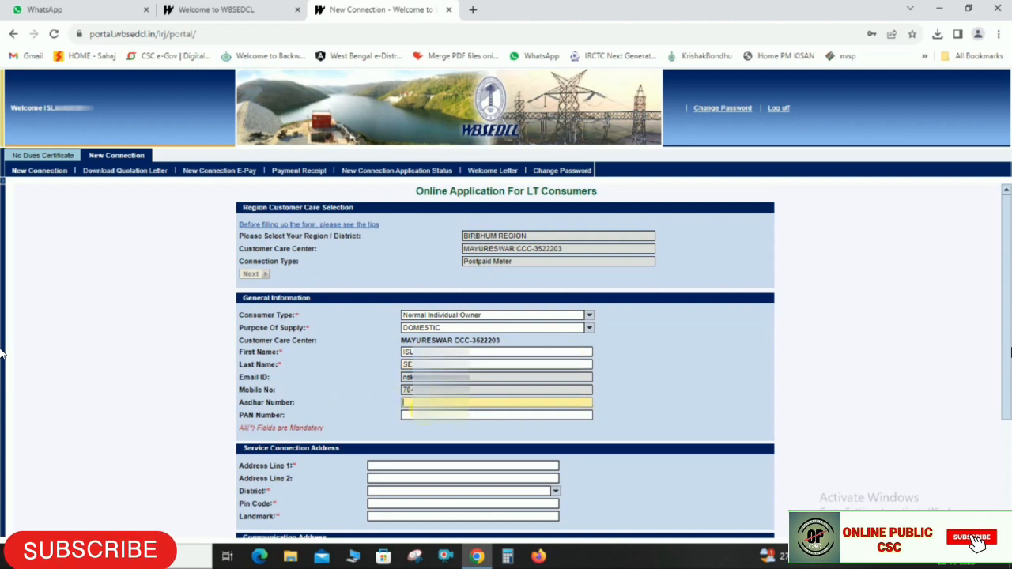
key("ctrl+v")
Fill in the first and second service connection address lines
scroll(435, 325, "down", 2)
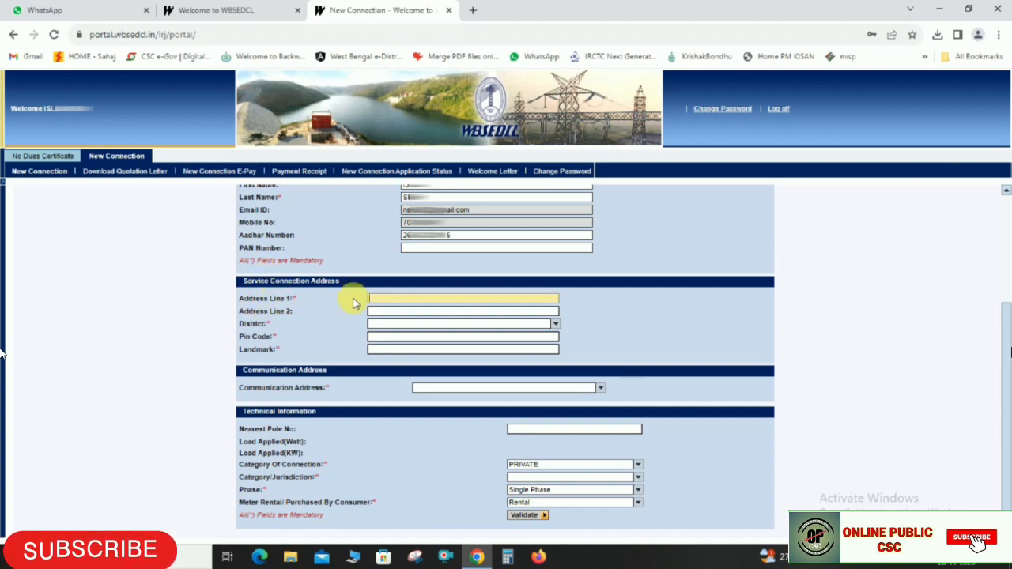
left_click(392, 303)
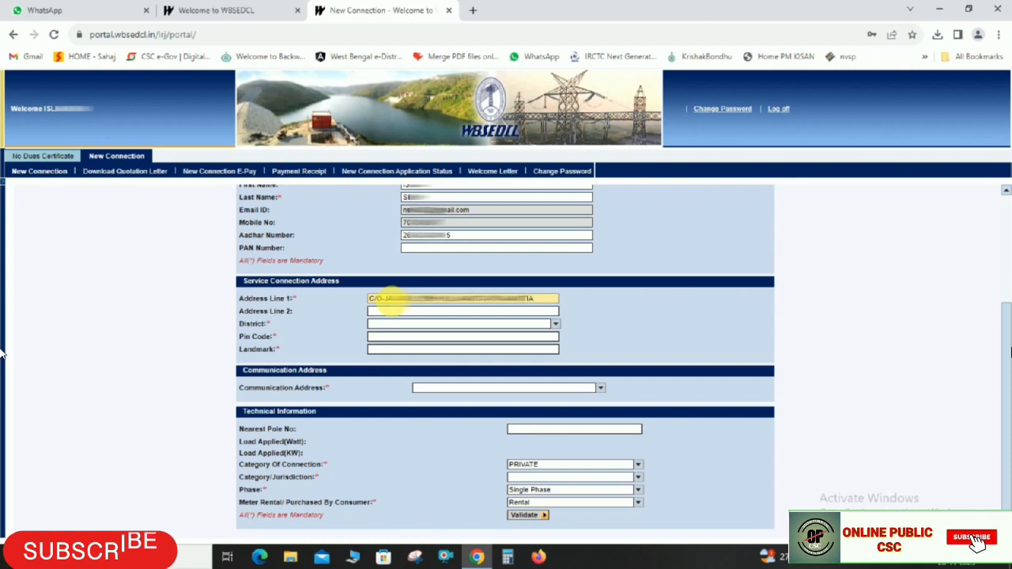
key("Tab")
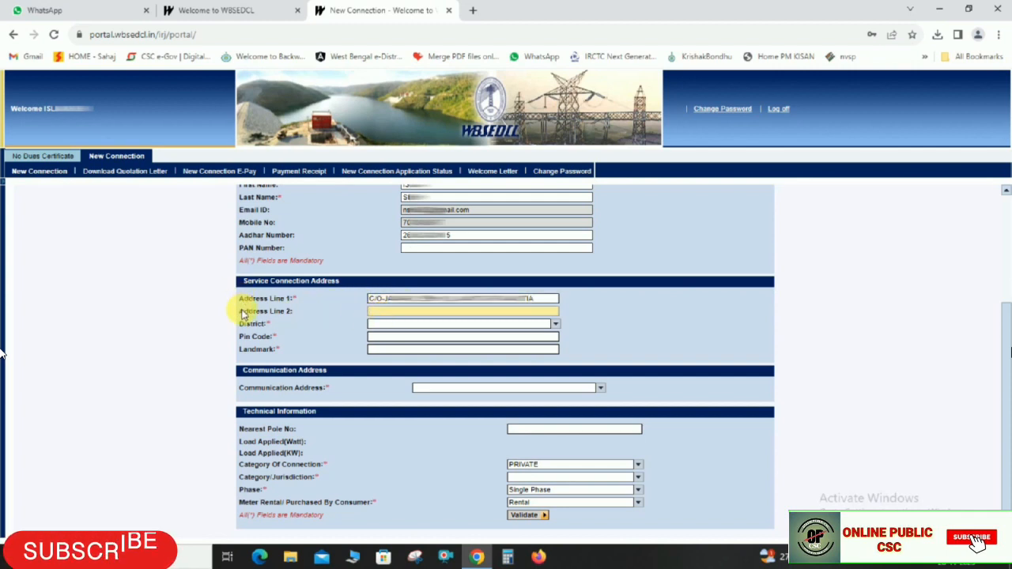
type("PS-MAYURESWAR")
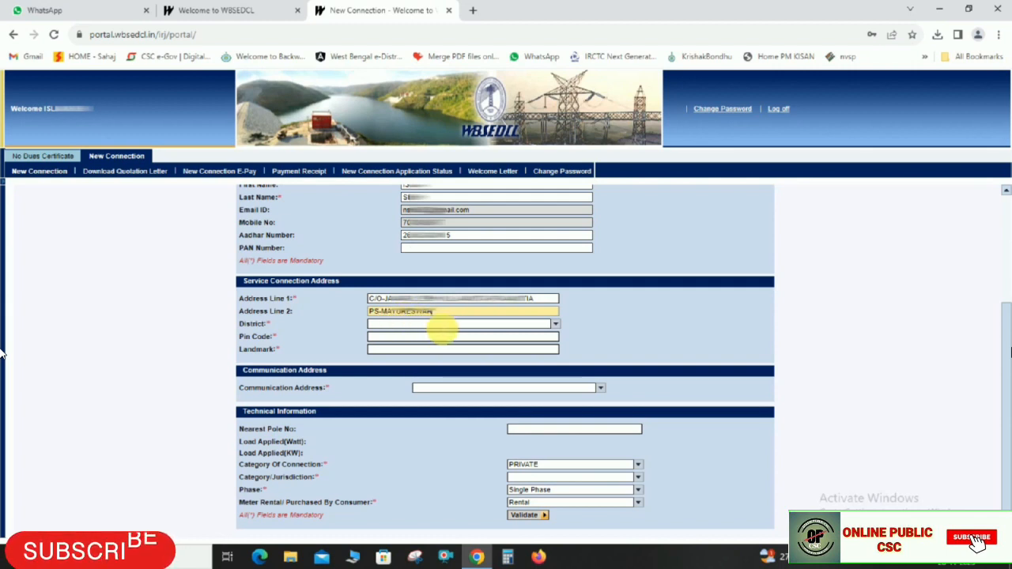
left_click(254, 329)
Select district BIRBHUM and enter the pin code and landmark
left_click(457, 324)
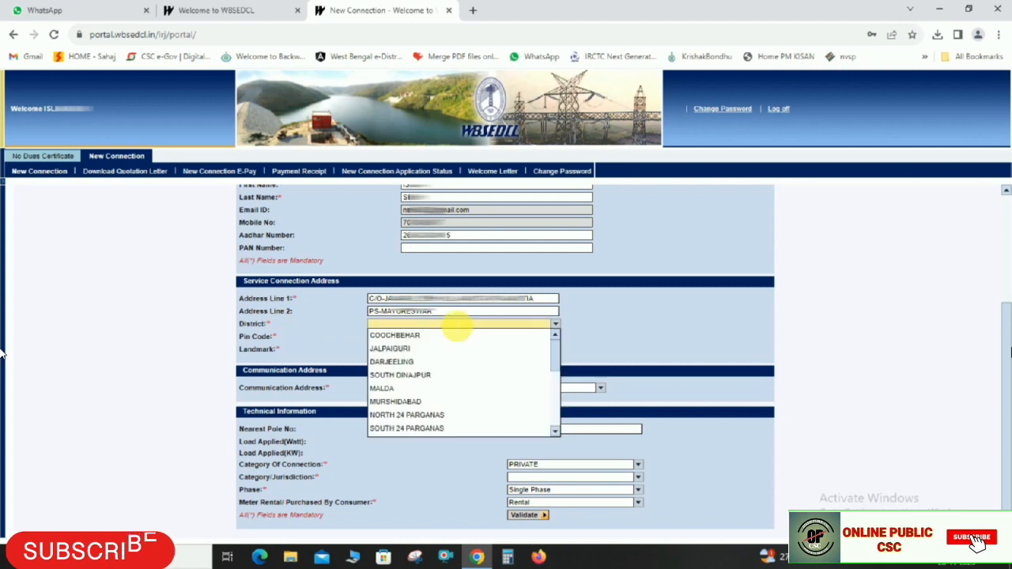
scroll(395, 371, "down", 3)
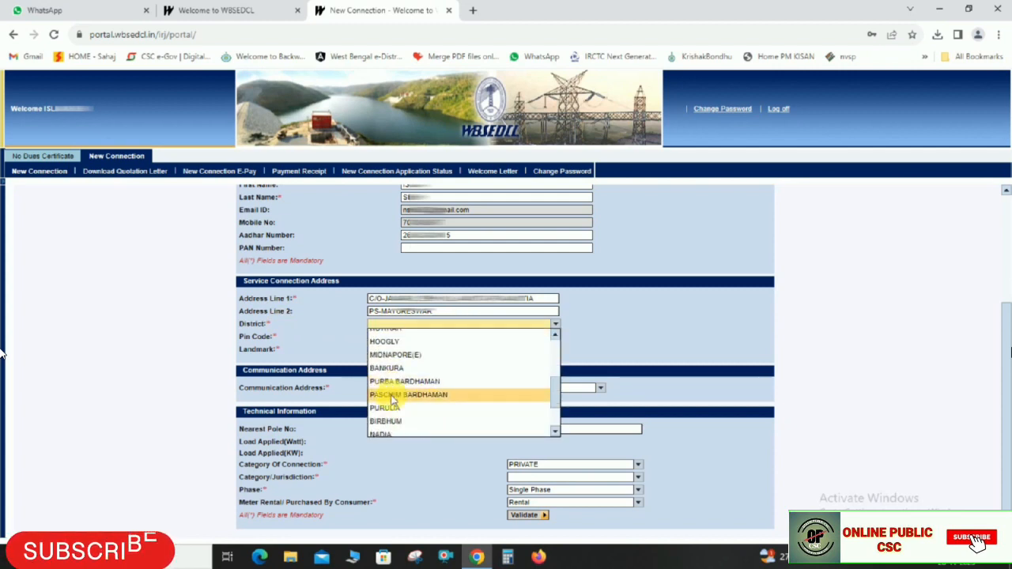
left_click(394, 420)
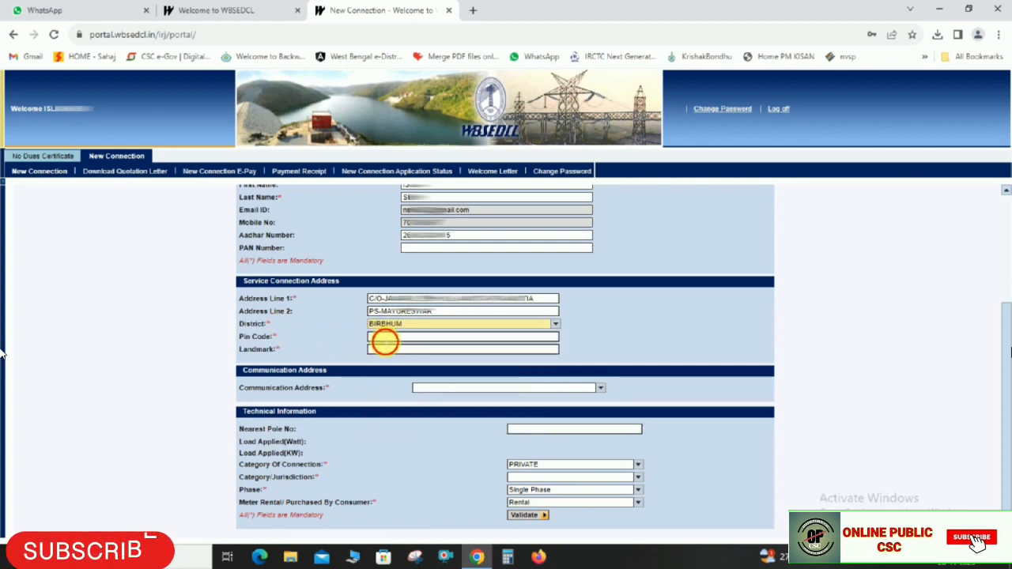
left_click(385, 339)
type("731213")
left_click(385, 350)
type("NAGA PARA")
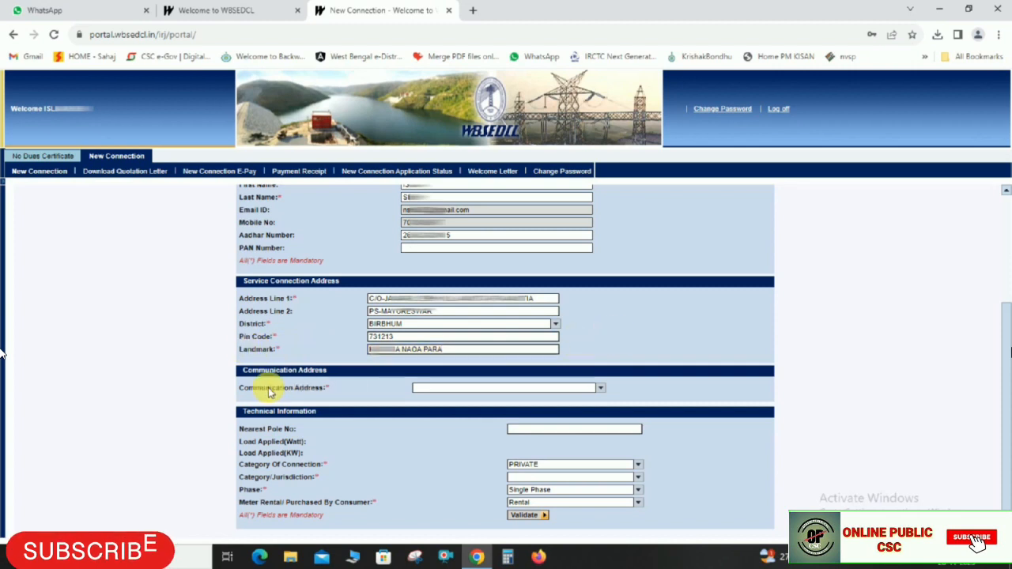
Make the communication address the same as the service location, keep the PRIVATE category, and set jurisdiction to Panchayat
left_click(421, 389)
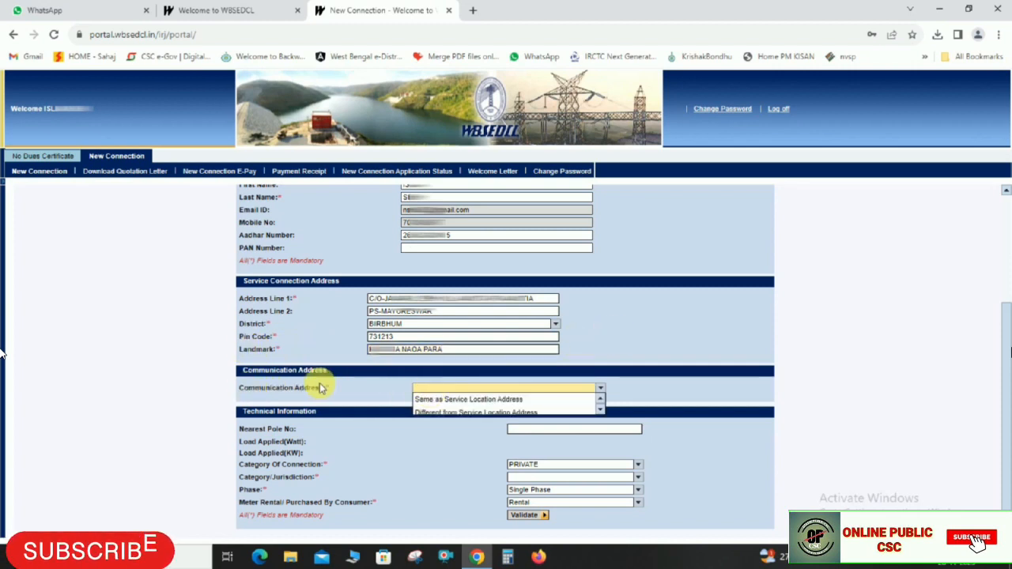
left_click(489, 400)
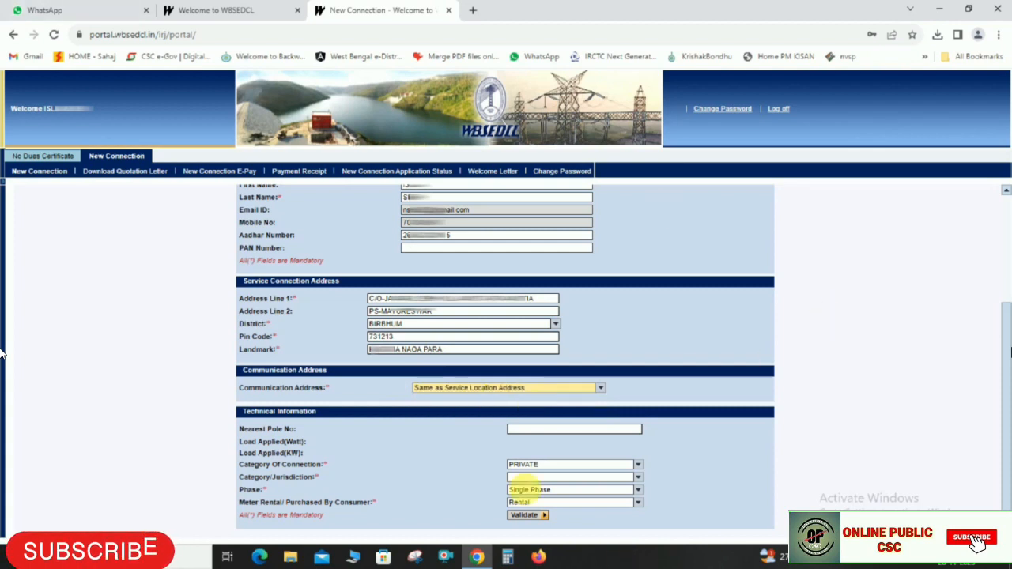
left_click(284, 471)
left_click(523, 464)
left_click(534, 477)
left_click(535, 478)
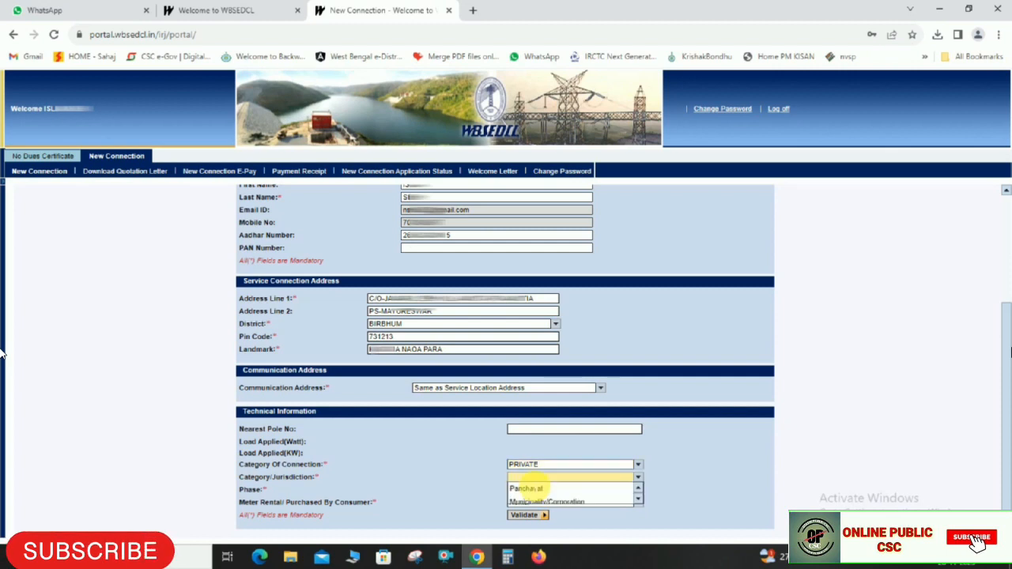
left_click(249, 482)
left_click(621, 479)
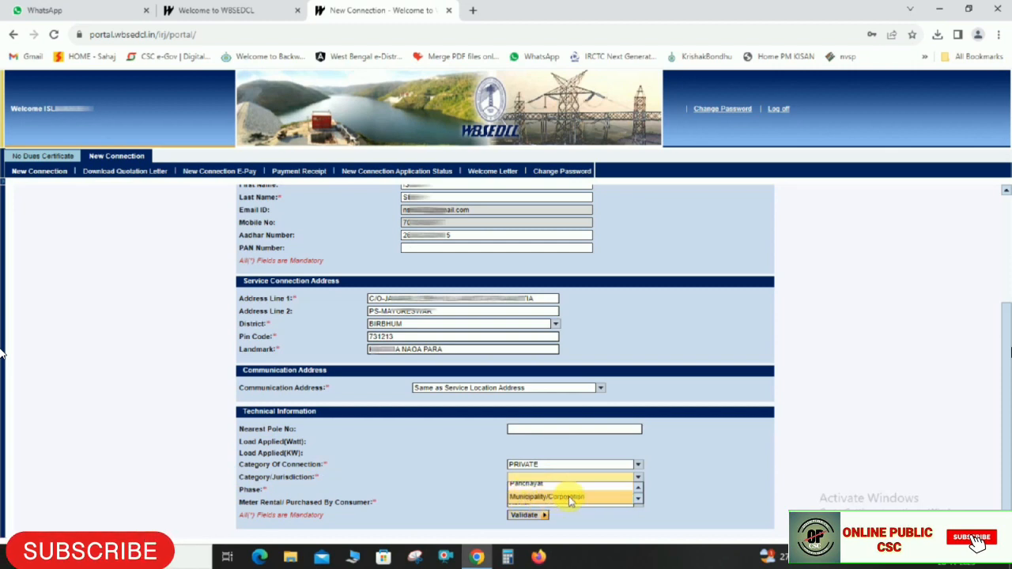
left_click(526, 485)
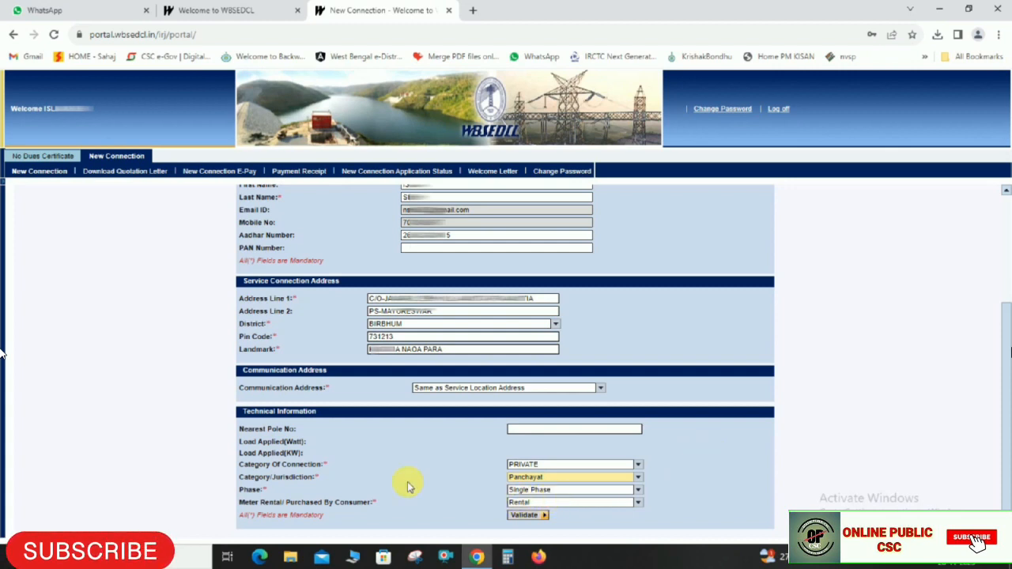
Keep Single Phase and Rental meter, then validate the technical information
left_click(543, 491)
left_click(531, 509)
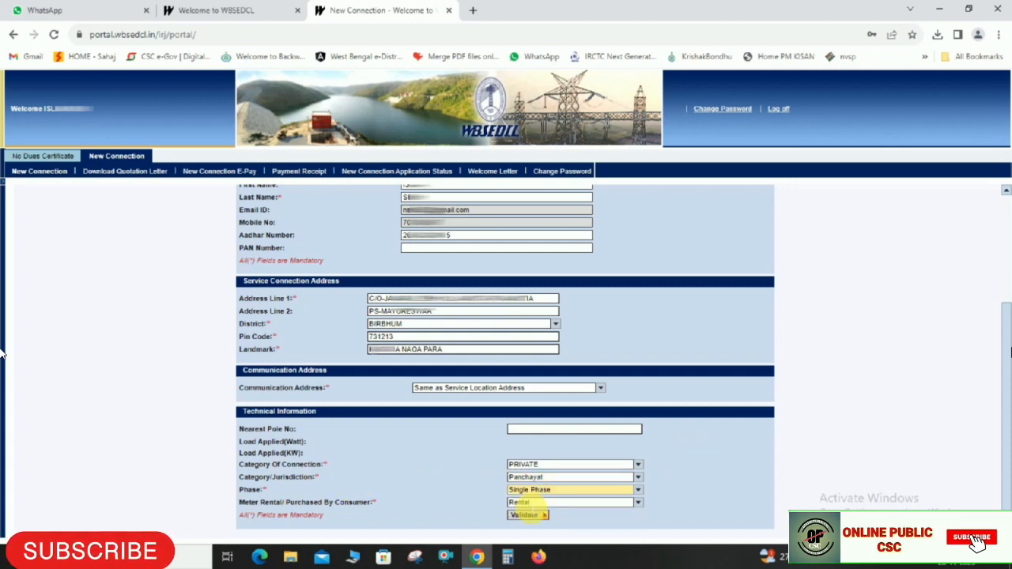
left_click(527, 503)
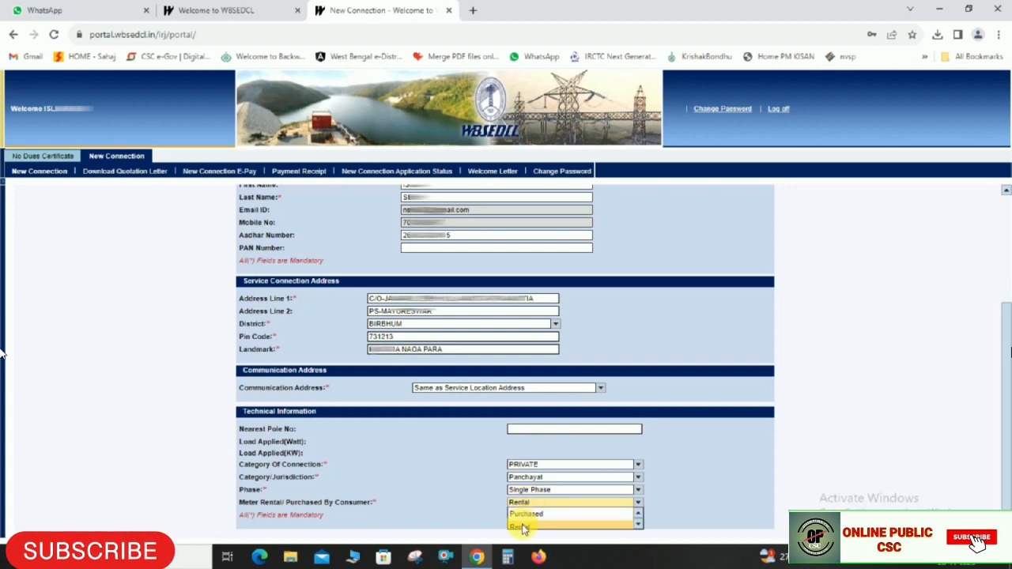
left_click(523, 527)
left_click(525, 514)
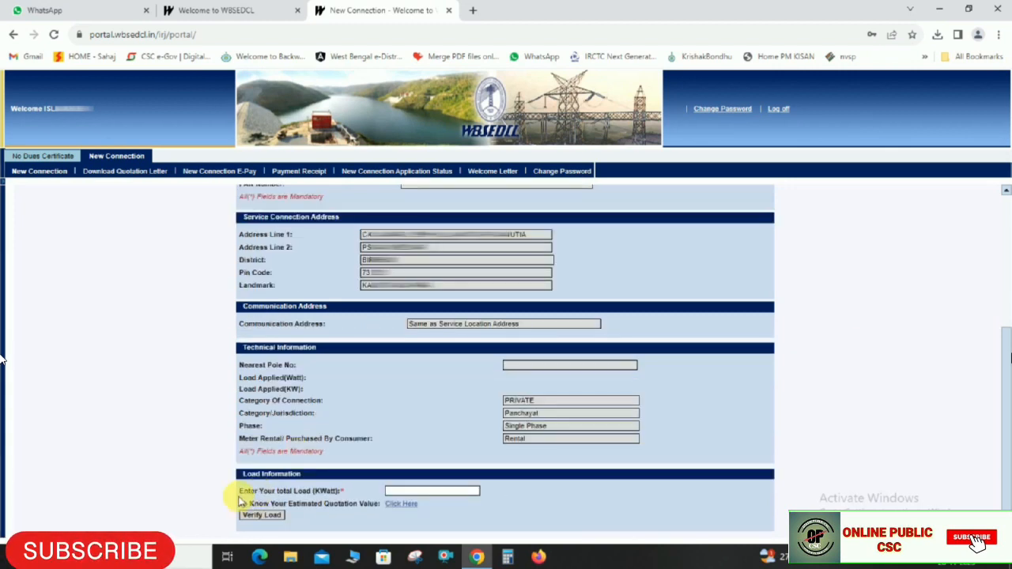
Open the Quotation Calculator in a new tab from the Total Load 'Click Here' link
left_click(411, 491)
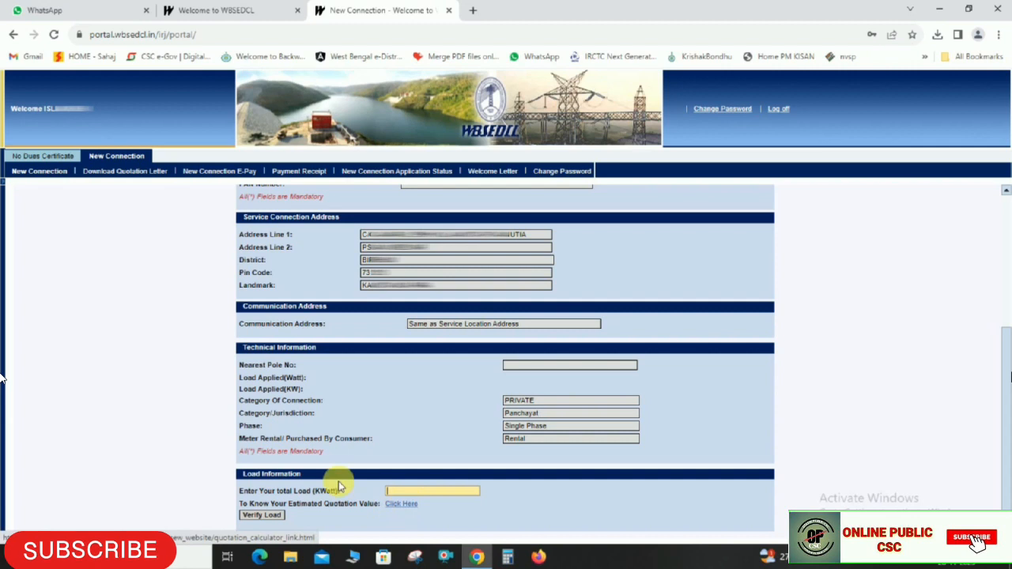
left_click(405, 506)
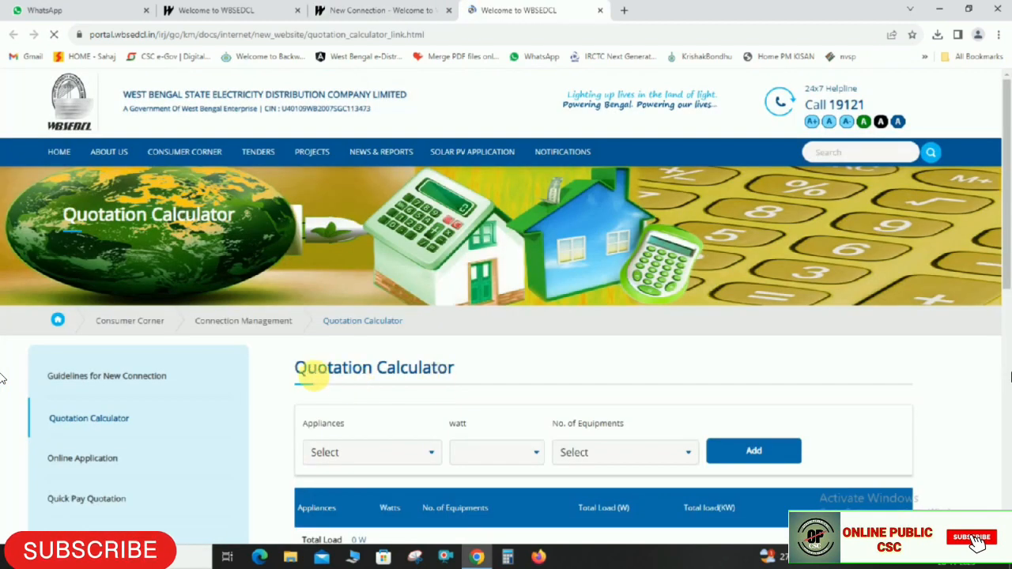
Add one Television Small (110W) to the calculator's load table
left_click_drag(299, 370, 515, 366)
left_click(515, 366)
scroll(515, 366, "down", 2)
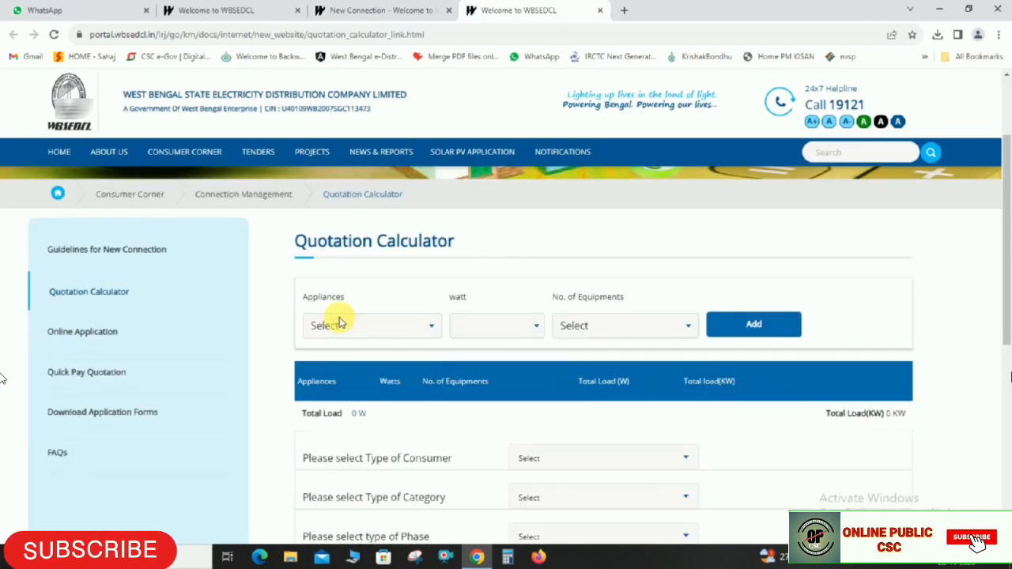
left_click_drag(308, 300, 639, 296)
left_click(352, 337)
scroll(351, 237, "down", 4)
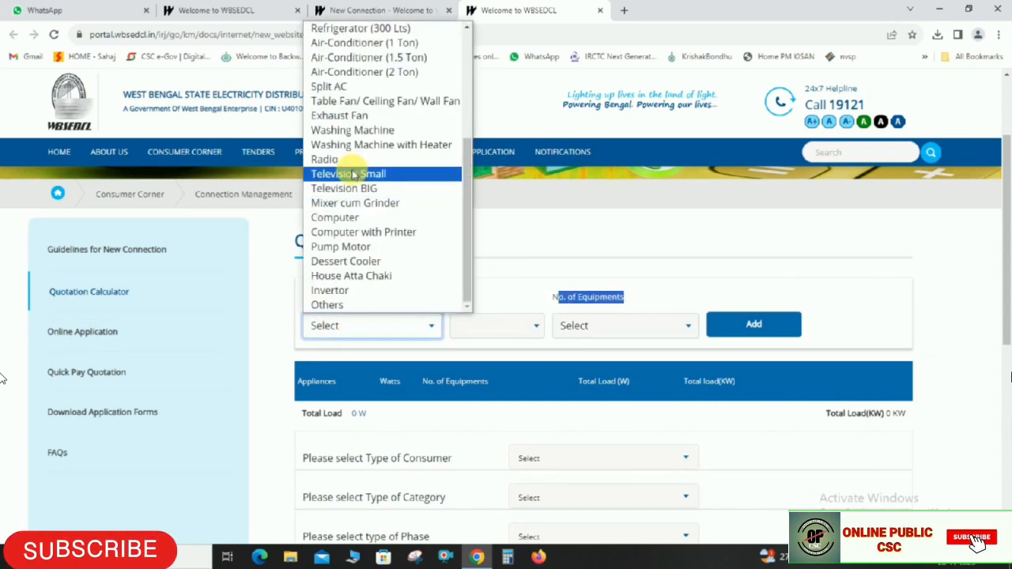
left_click(351, 171)
left_click(583, 325)
left_click(572, 356)
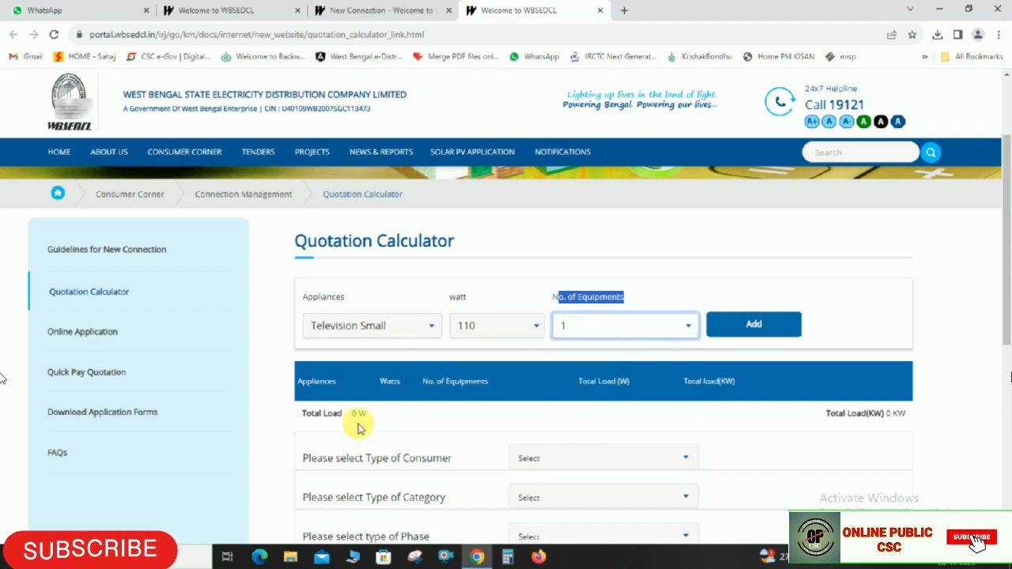
left_click(748, 328)
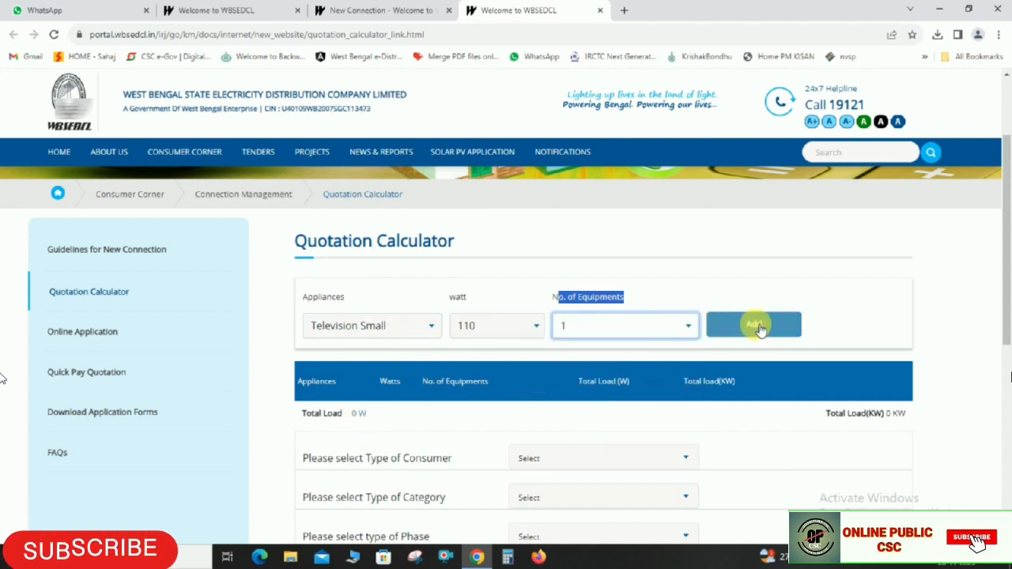
Add two 100W table fans, reaching a 310W total, and return to the application
double_click(451, 422)
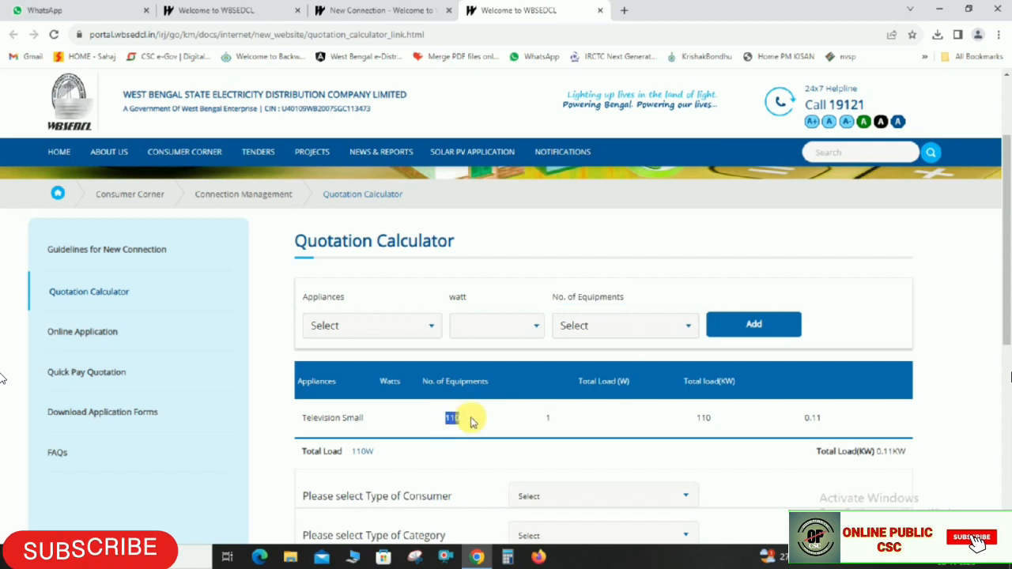
left_click(390, 326)
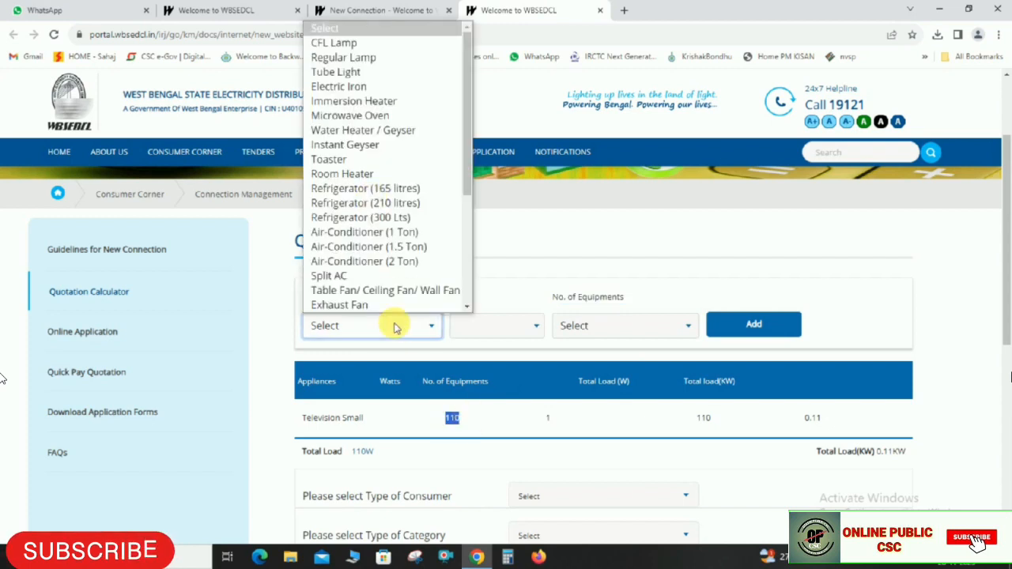
left_click(350, 291)
left_click(483, 327)
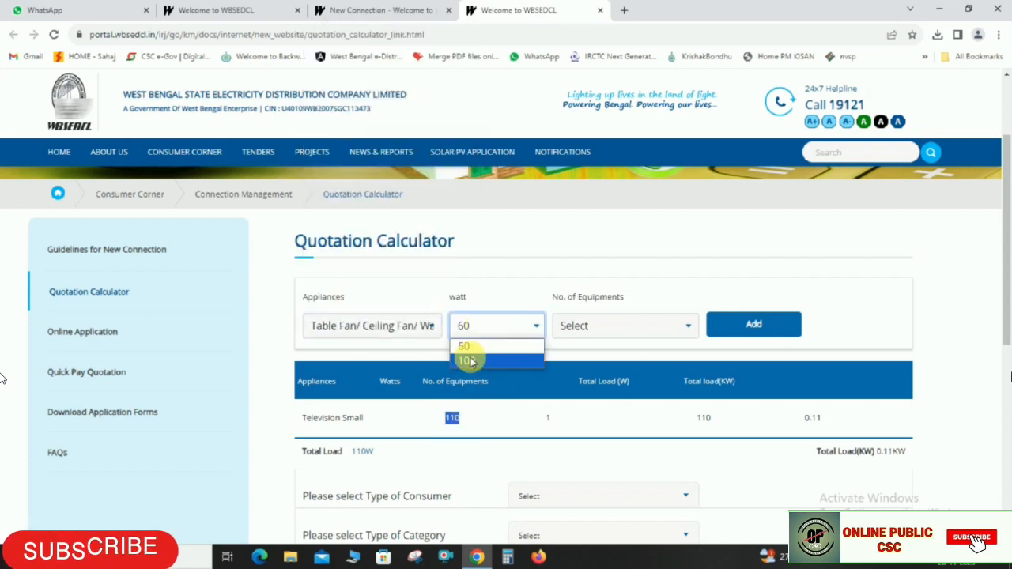
left_click(471, 362)
left_click(595, 325)
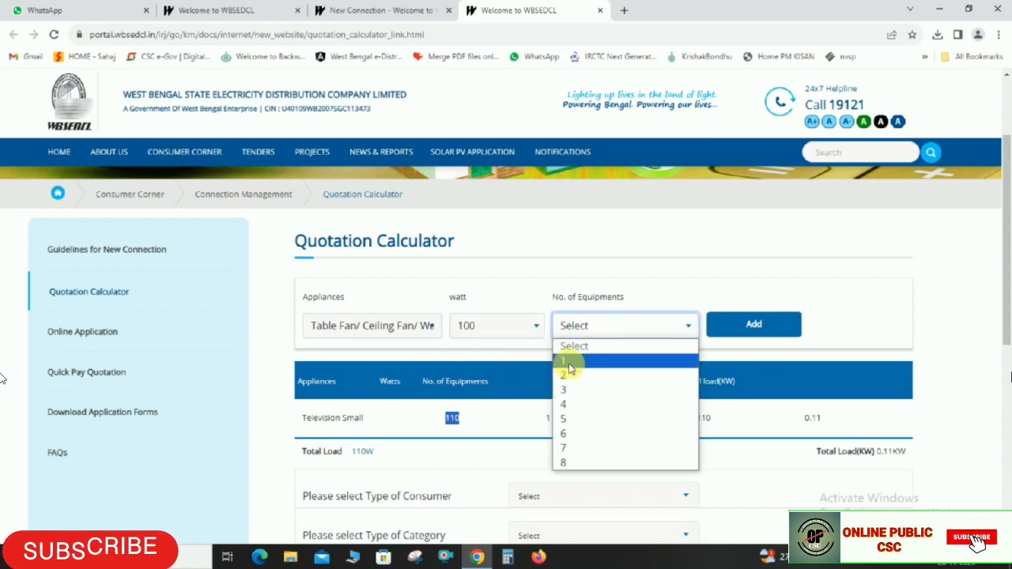
left_click(567, 376)
left_click(719, 323)
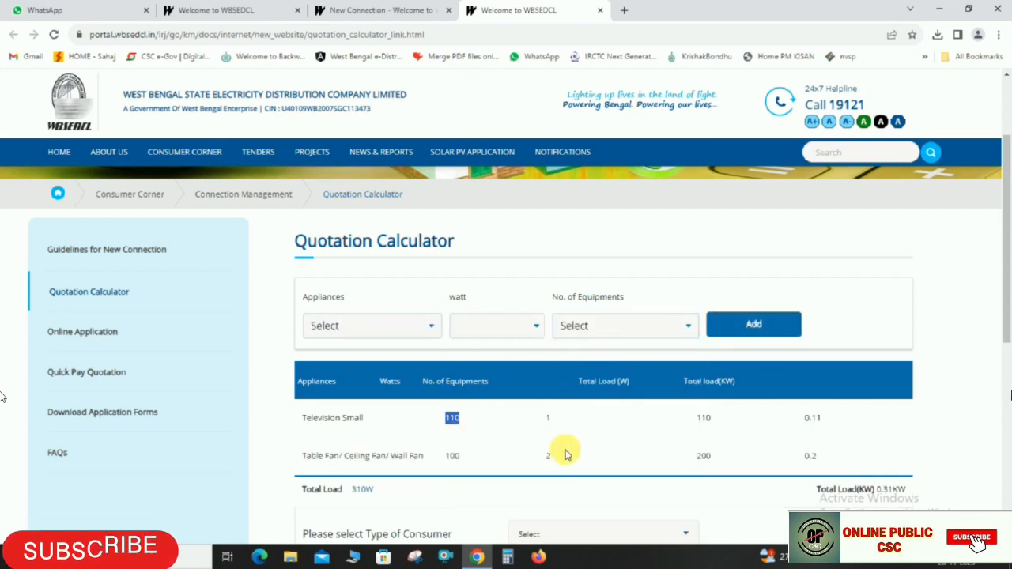
scroll(586, 419, "down", 2)
left_click_drag(358, 369, 379, 371)
left_click(394, 363)
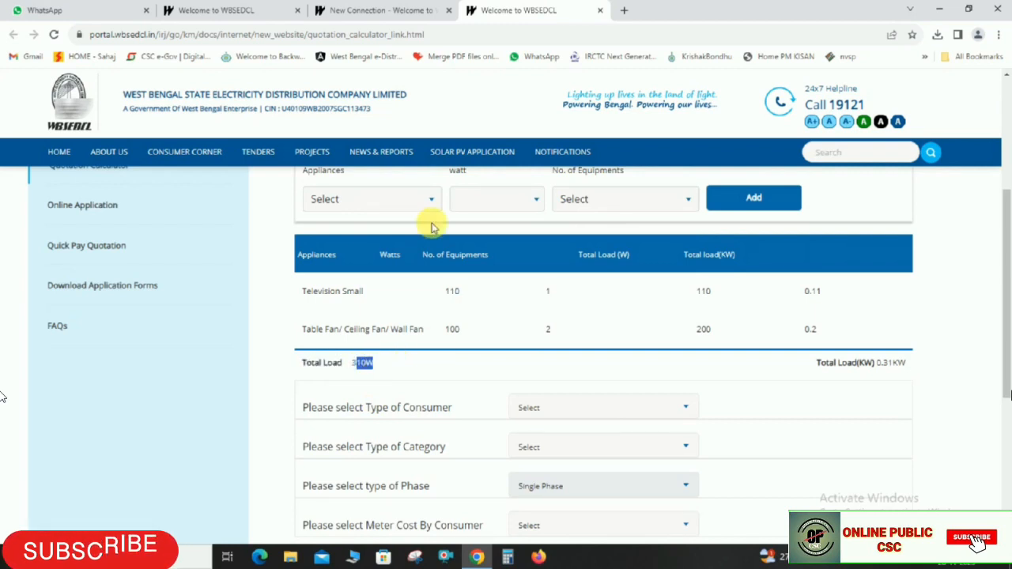
left_click(383, 10)
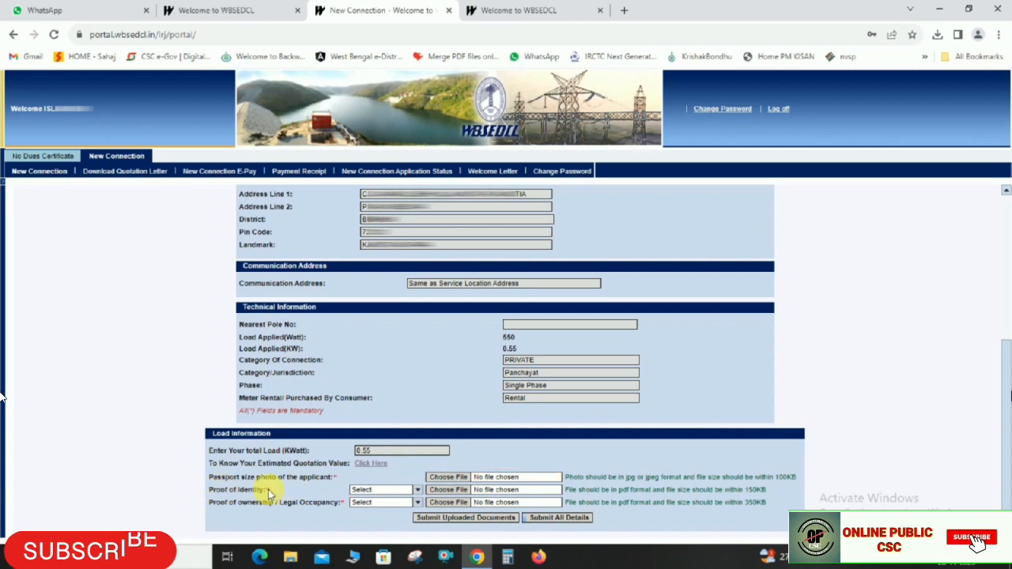
left_click(419, 490)
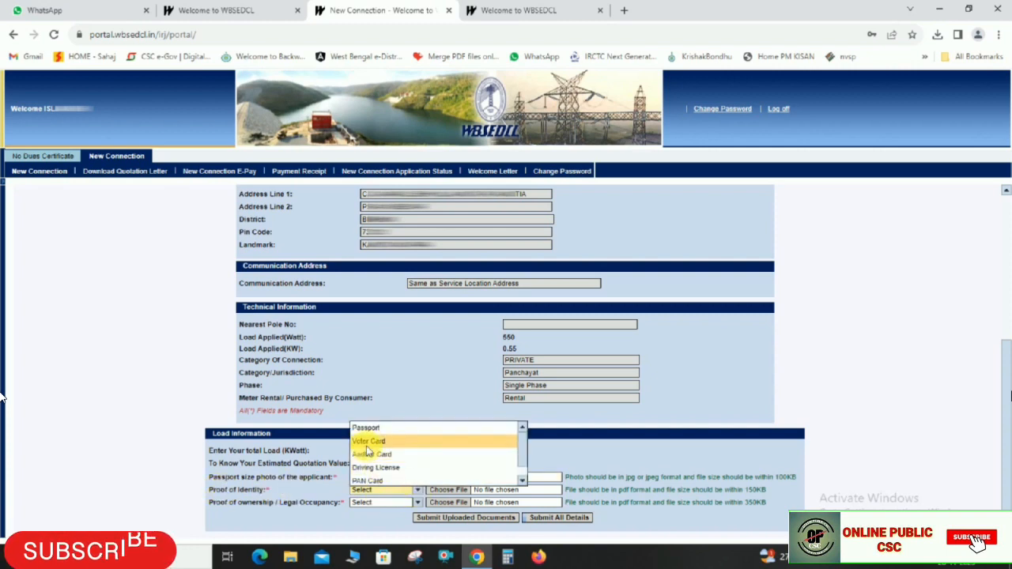
left_click(820, 445)
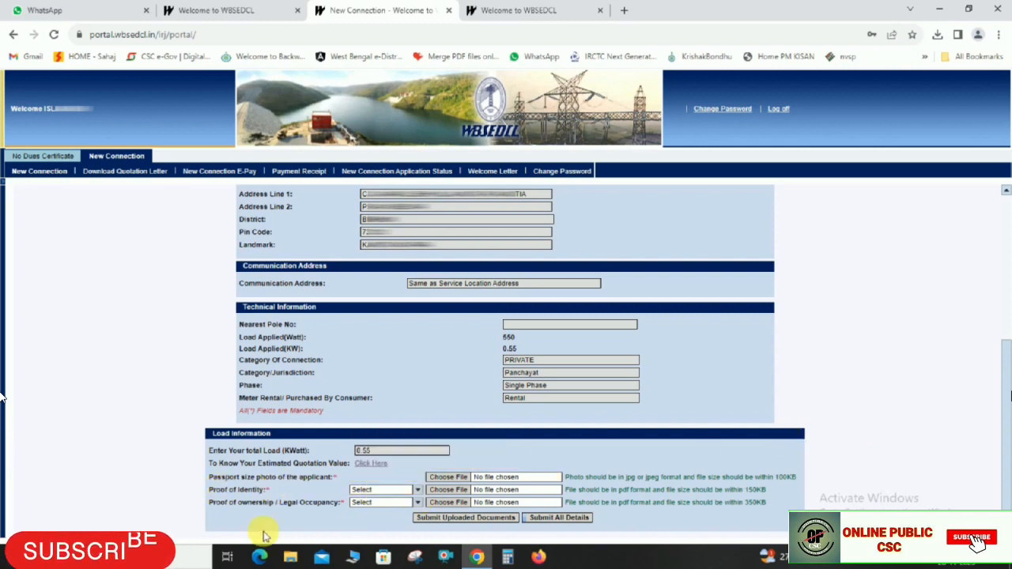
left_click(383, 503)
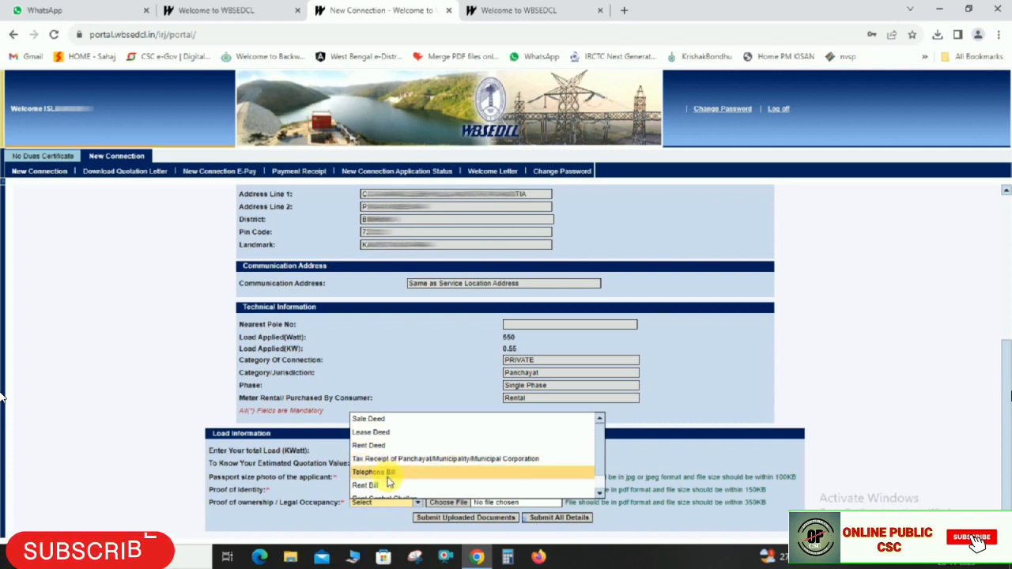
scroll(389, 481, "down", 1)
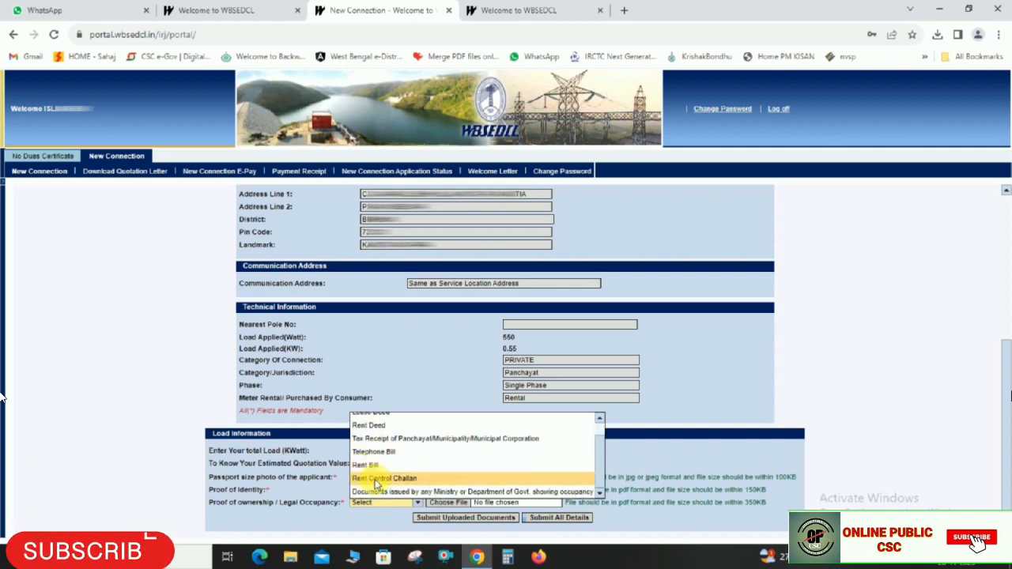
scroll(374, 455, "up", 1)
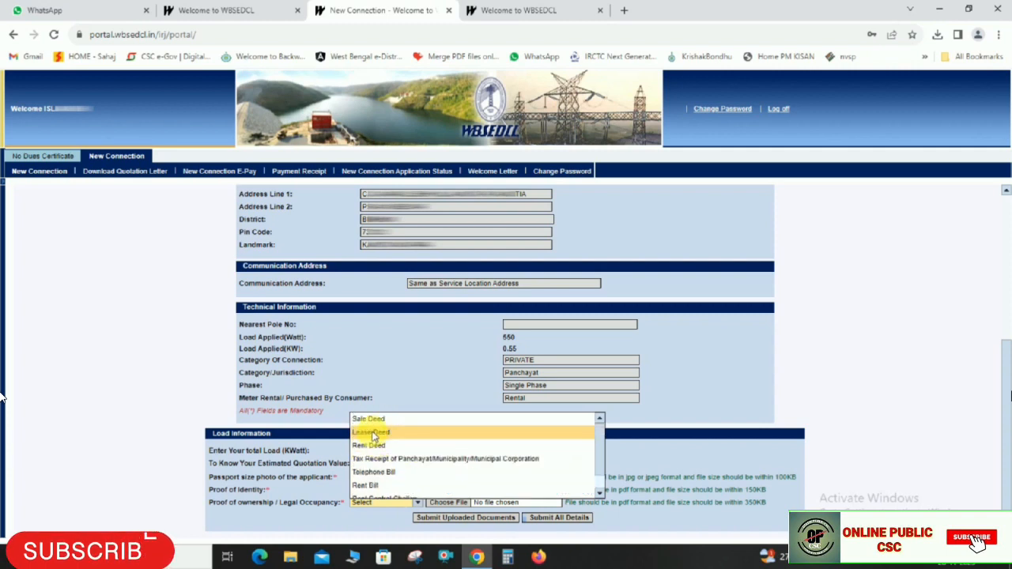
left_click(769, 444)
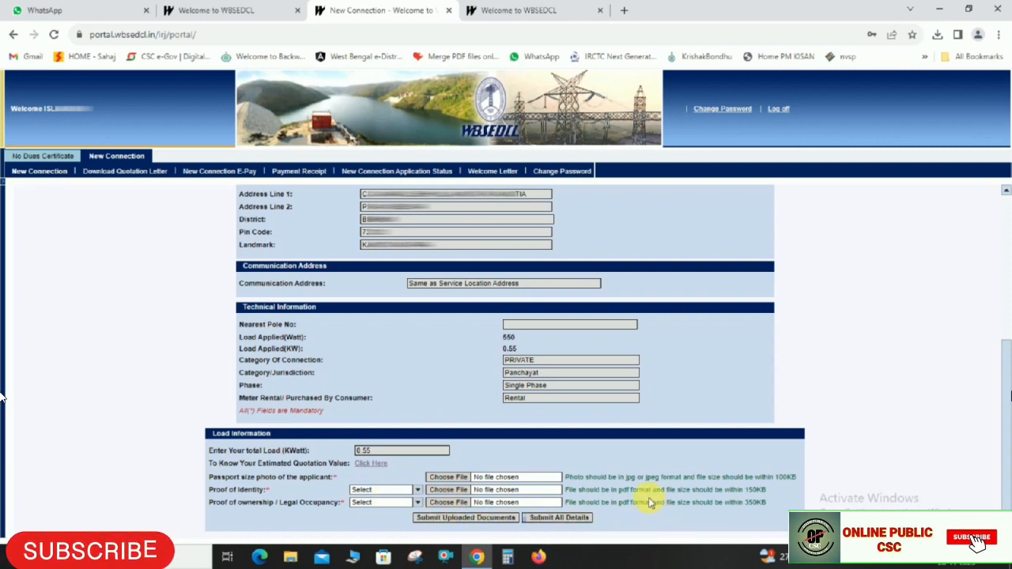
key("alt+Tab")
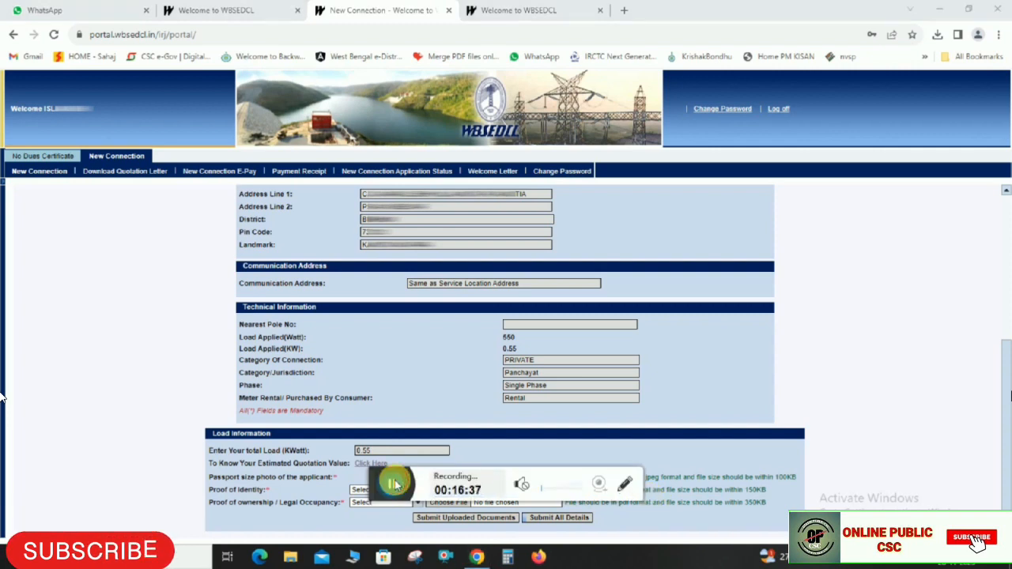
Choose Aadhar Card as the identity proof and attach its PDF
left_click(395, 484)
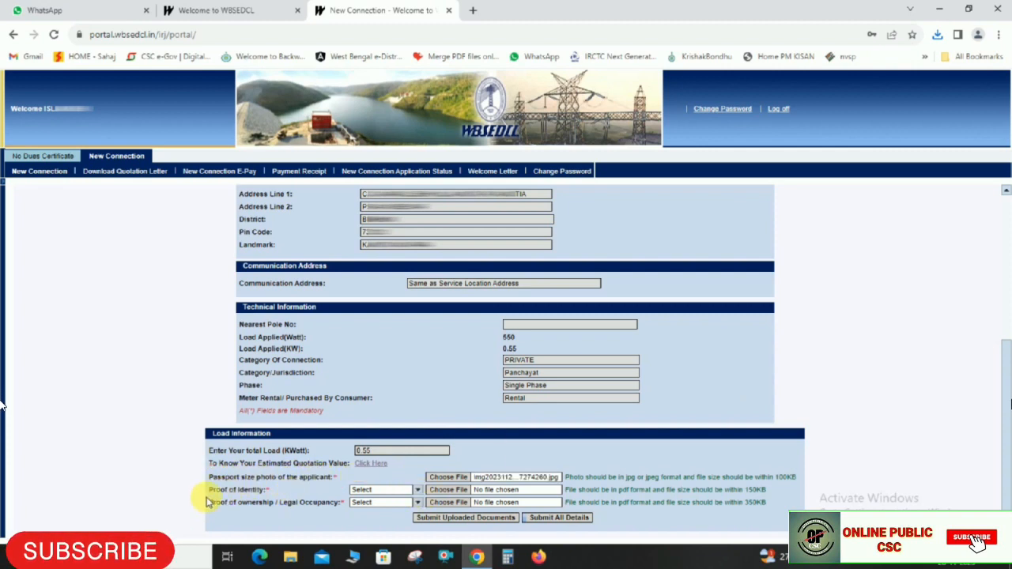
left_click(419, 491)
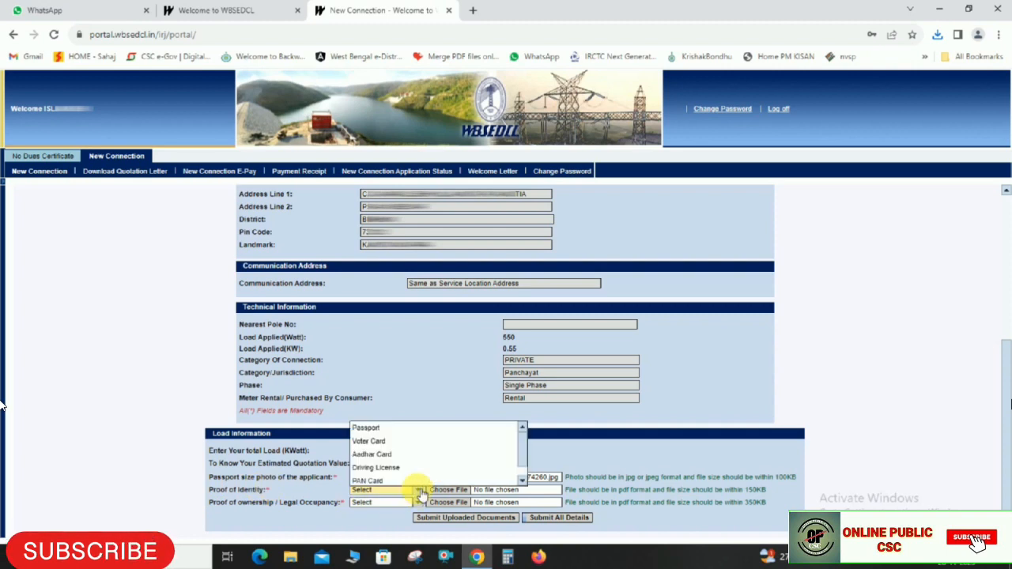
left_click(370, 455)
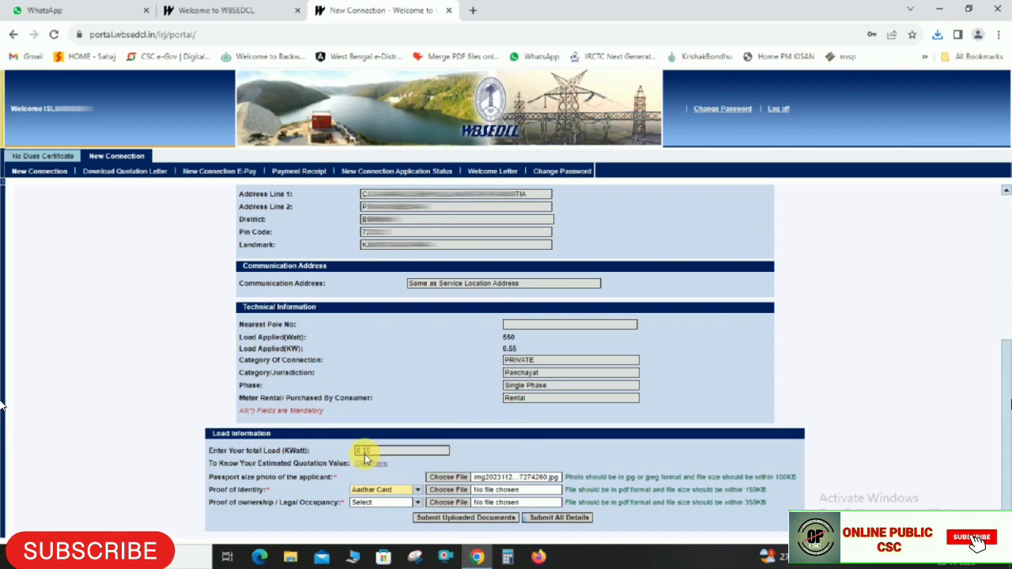
left_click(448, 491)
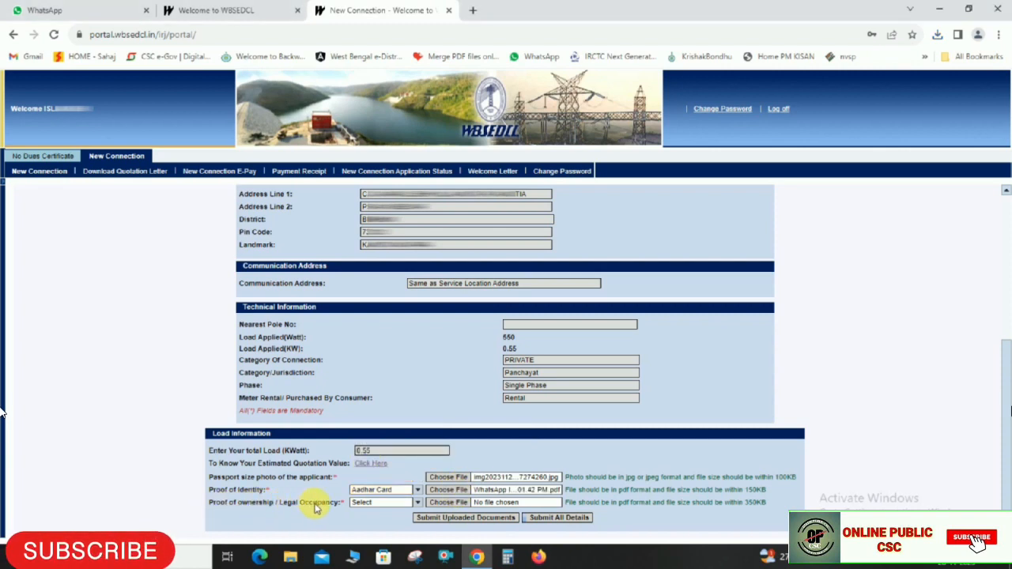
Attach the Rent Deed PDF as ownership proof and submit the uploaded documents
left_click(415, 502)
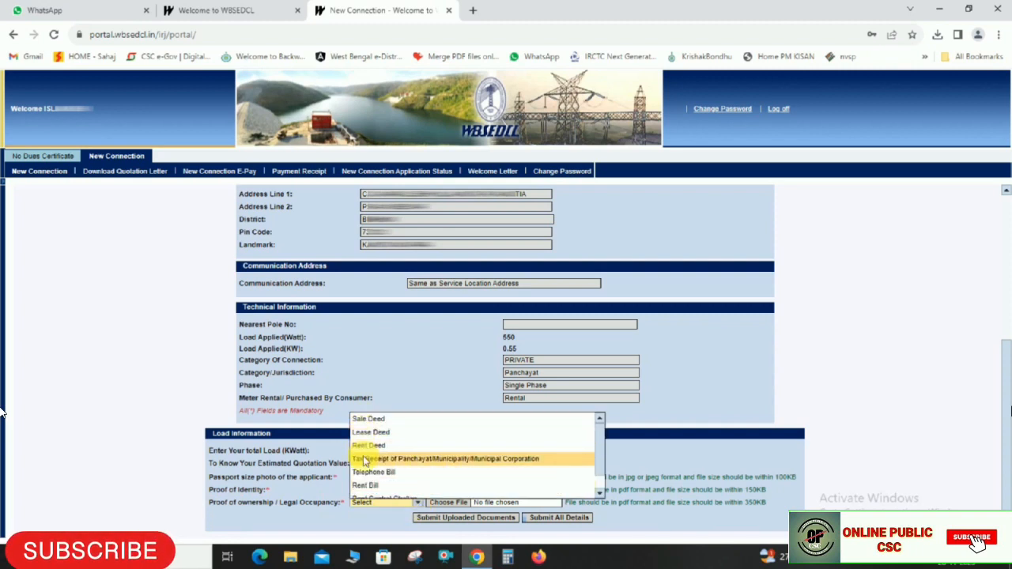
scroll(366, 443, "down", 1)
scroll(365, 455, "up", 1)
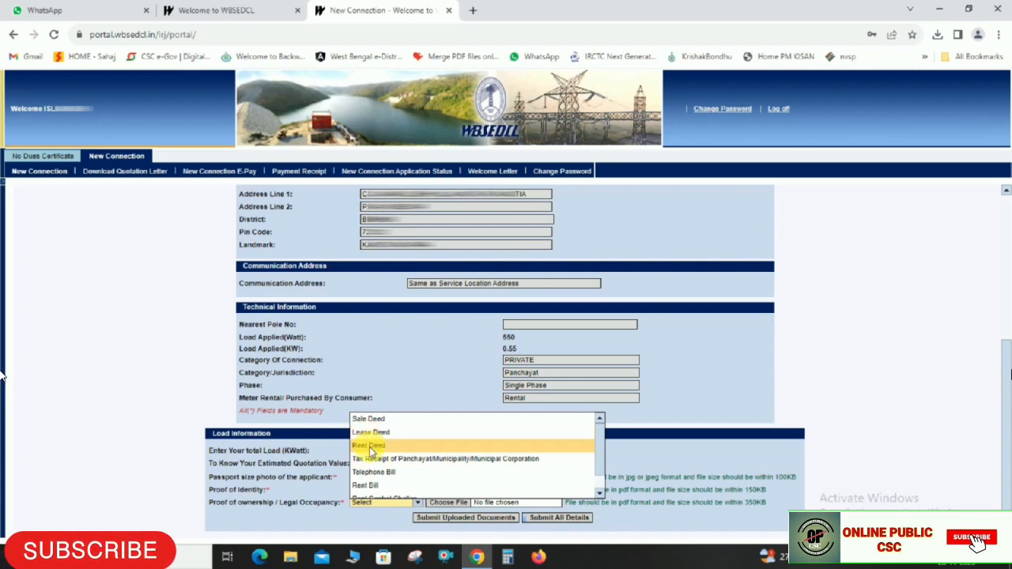
left_click(370, 446)
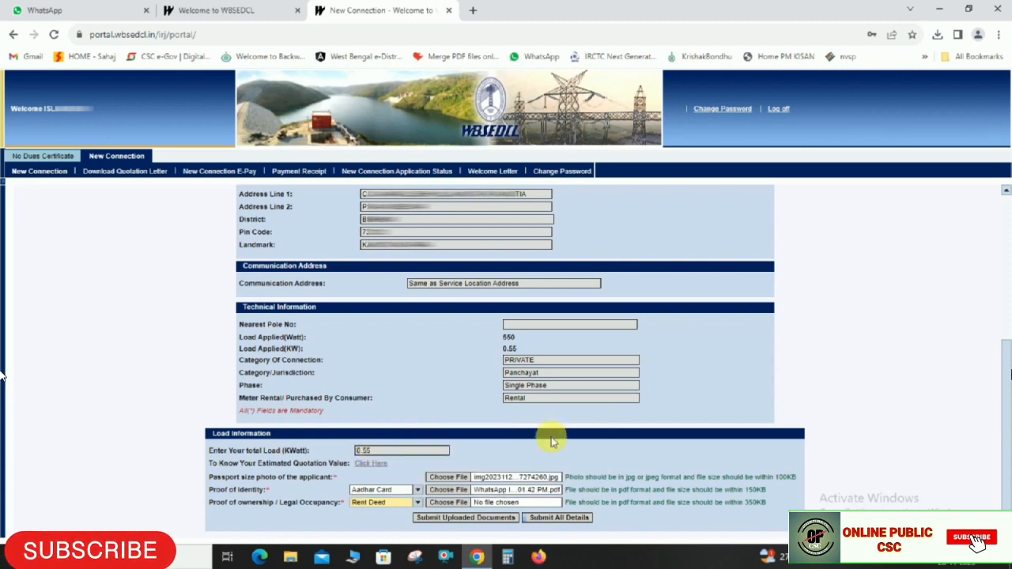
left_click(448, 503)
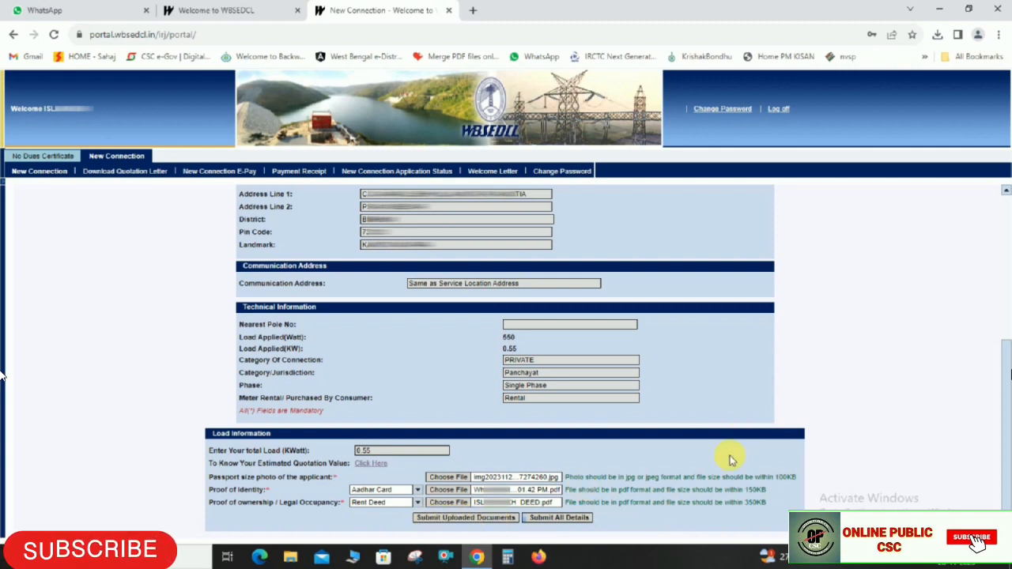
left_click(464, 517)
scroll(910, 356, "down", 1)
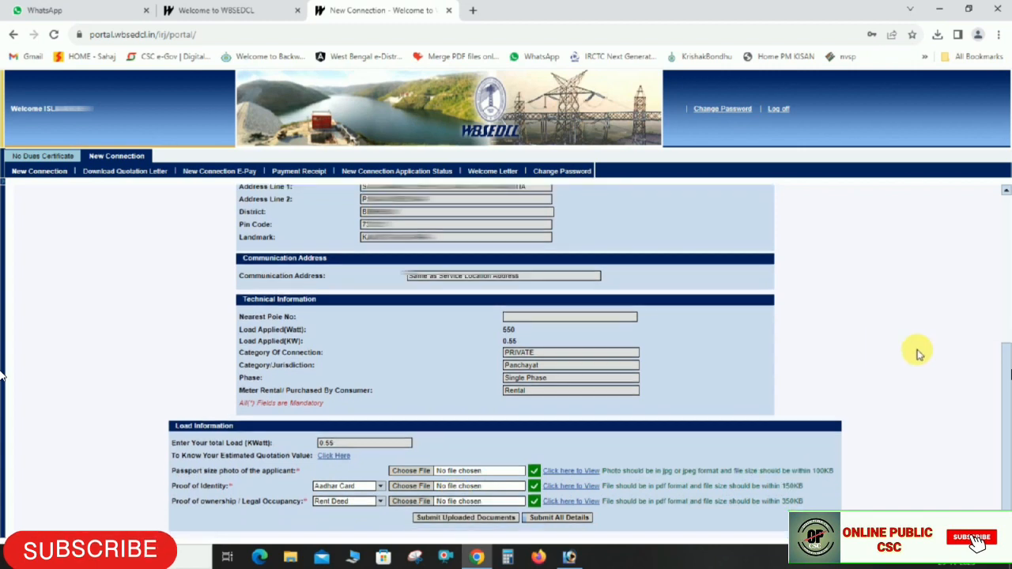
Submit the application, save its form PDF, generate and download the quotation letter, then open New Connection E-Pay
left_click(558, 518)
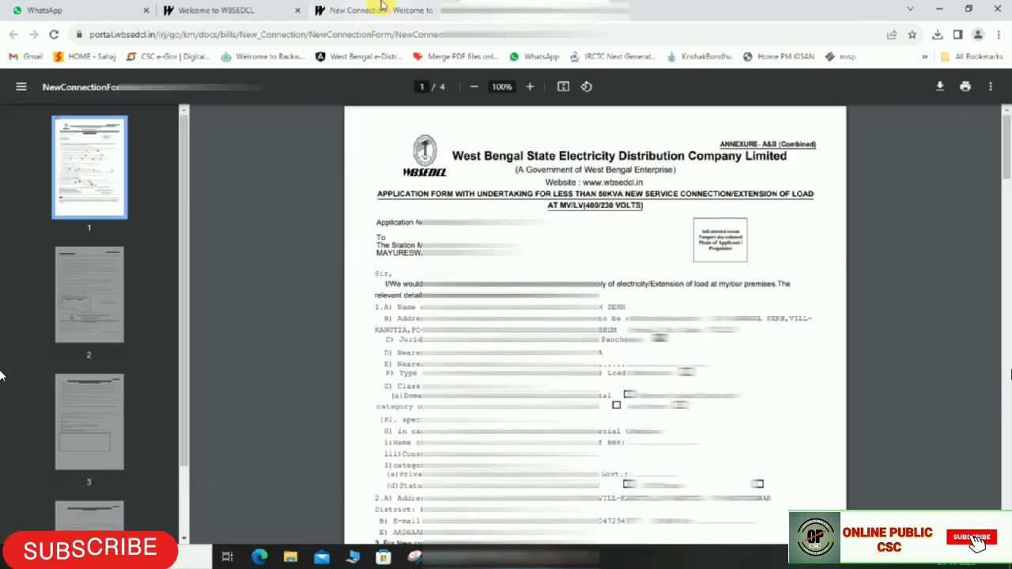
left_click(940, 87)
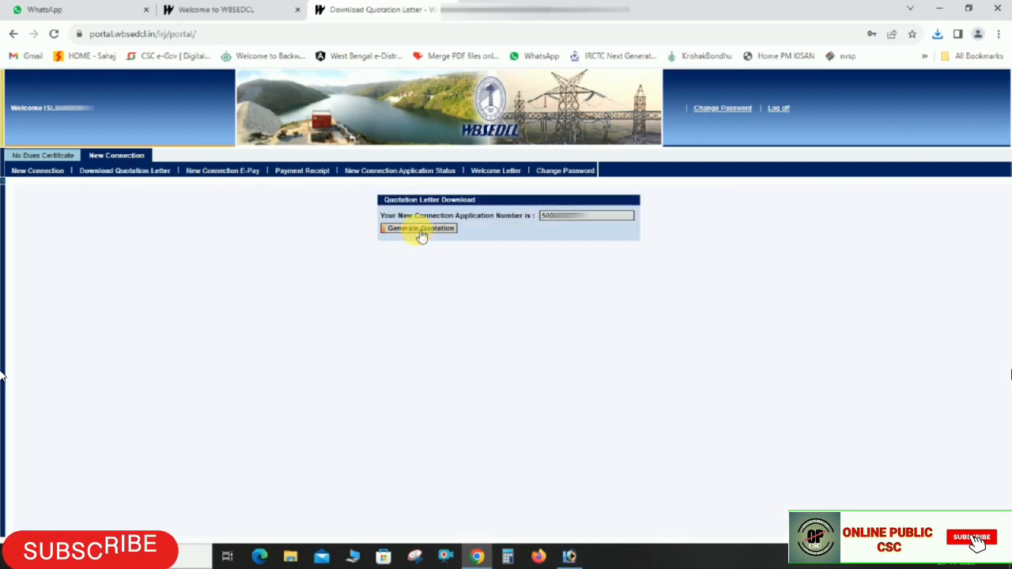
left_click(421, 230)
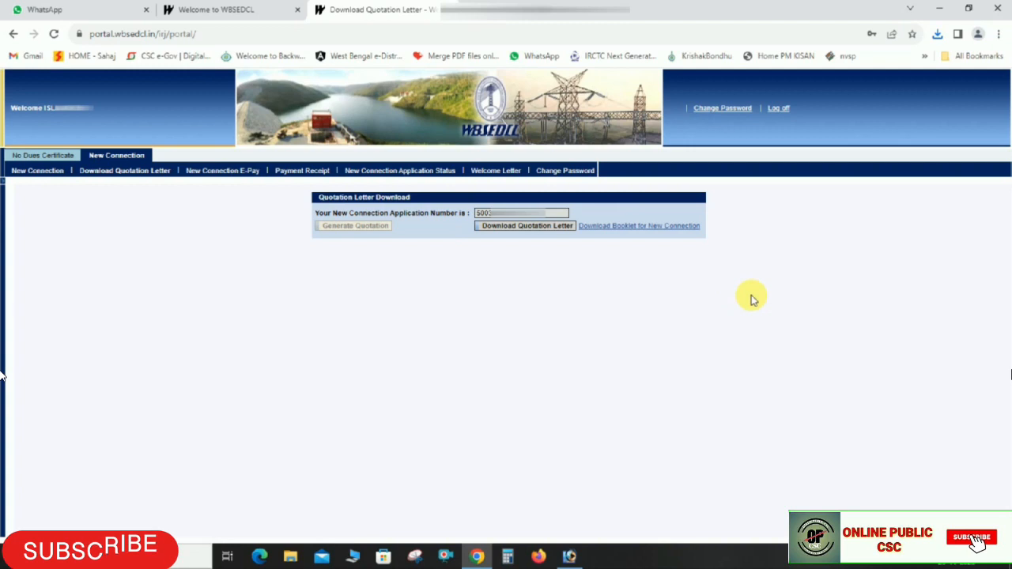
left_click(528, 227)
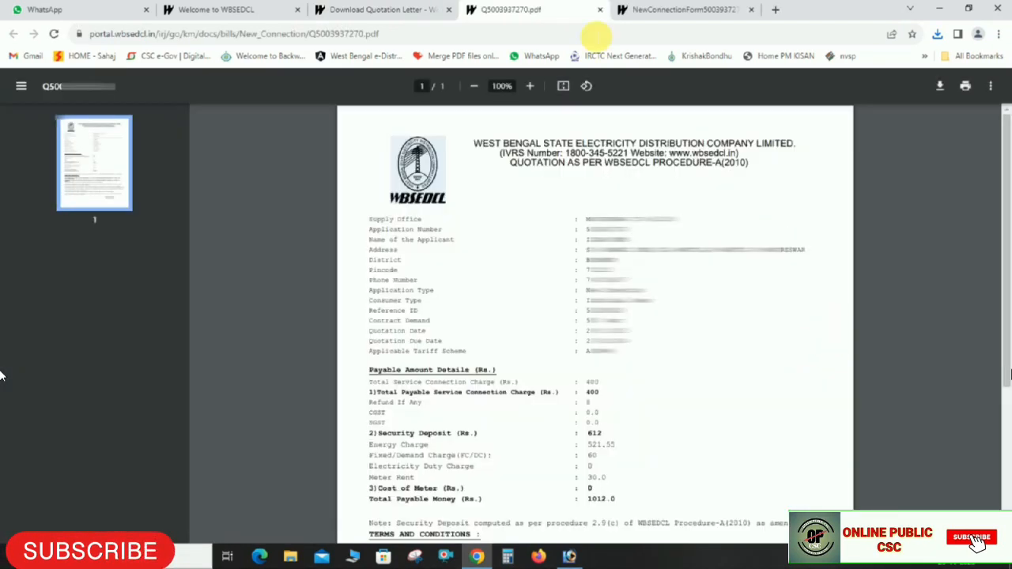
left_click(601, 10)
left_click(600, 10)
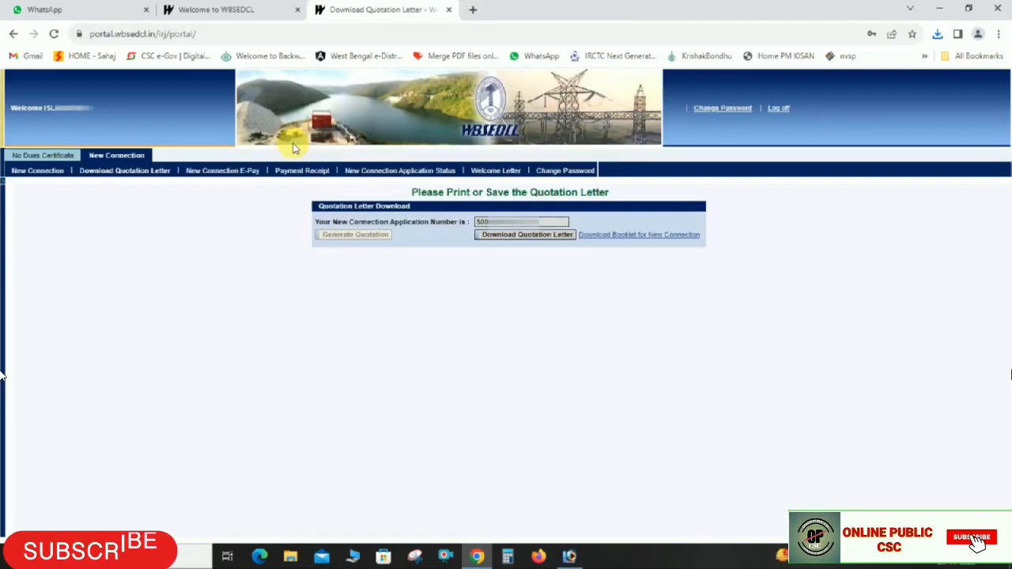
left_click(234, 172)
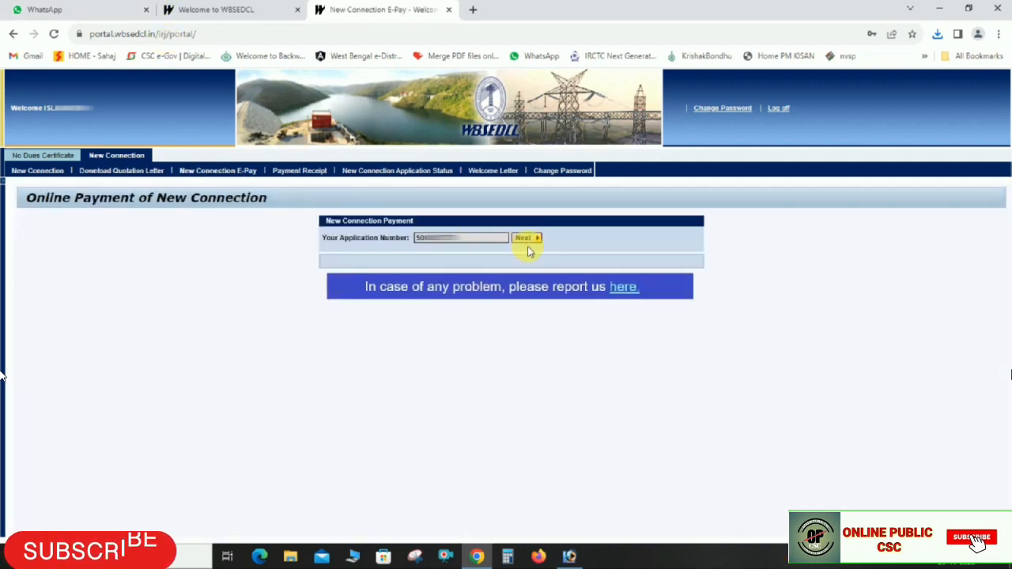
Pay the 1012.00 fee via Billdesk, accept the terms, and proceed to the gateway
left_click(534, 240)
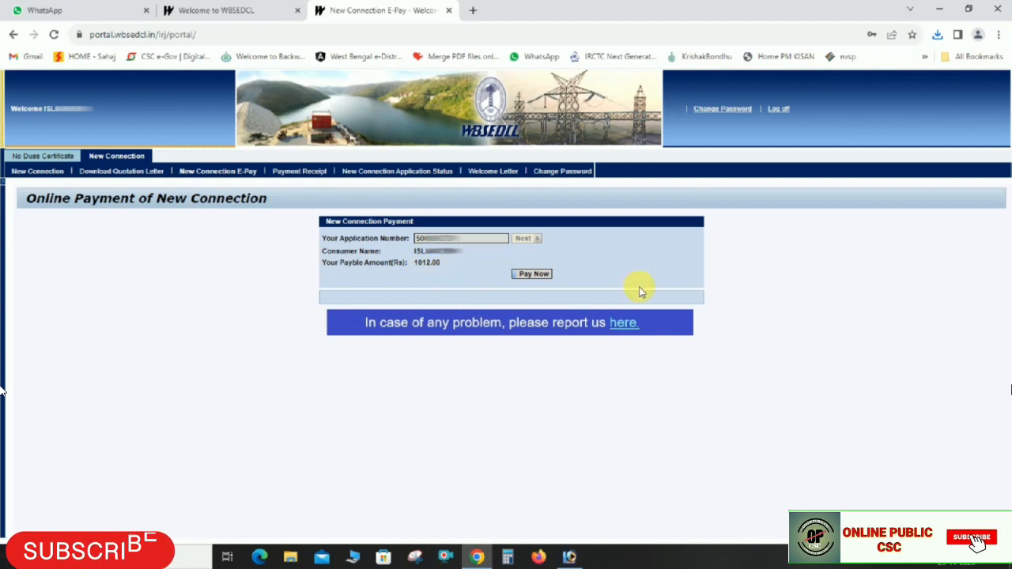
left_click(534, 274)
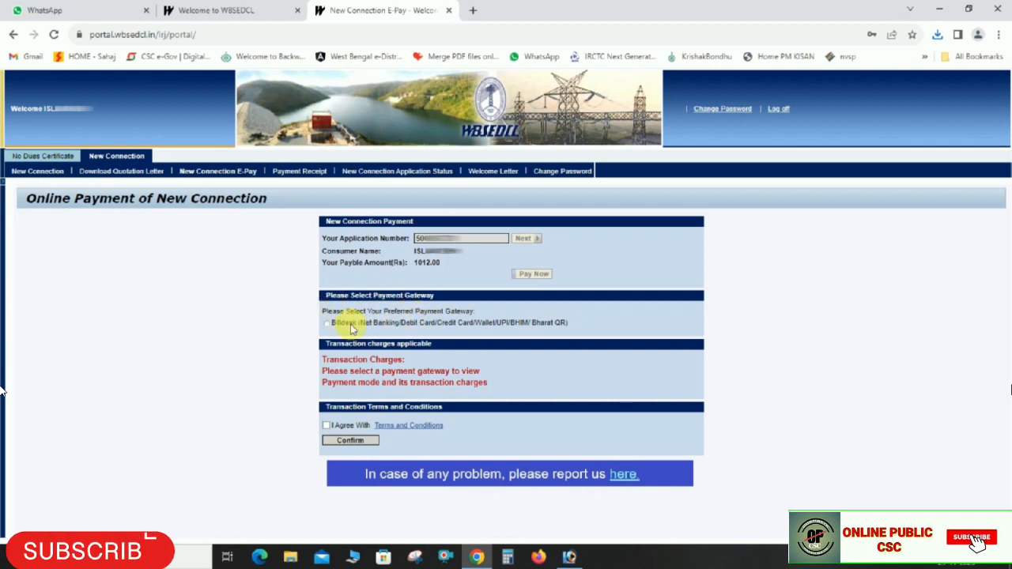
left_click(326, 324)
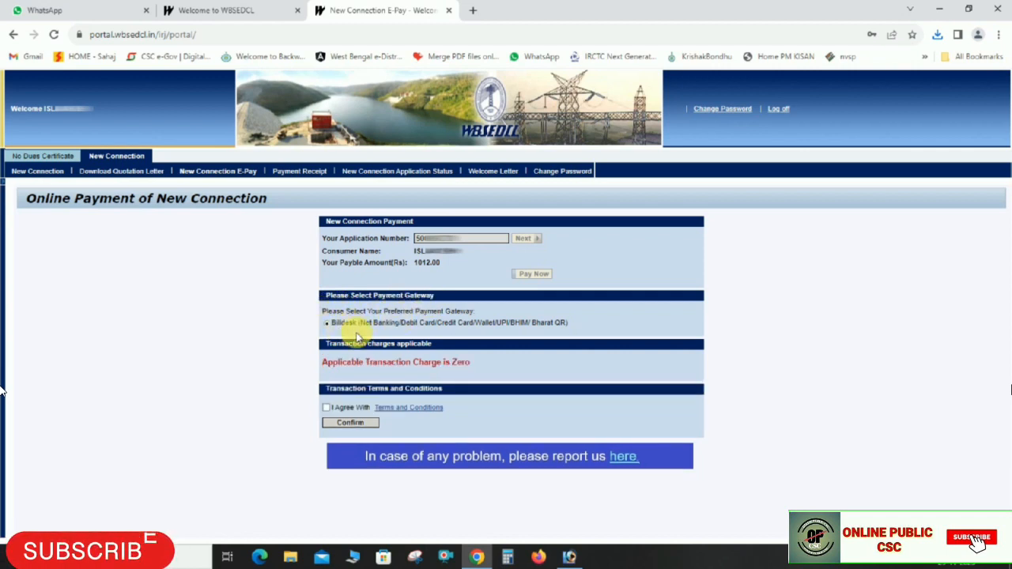
left_click(331, 409)
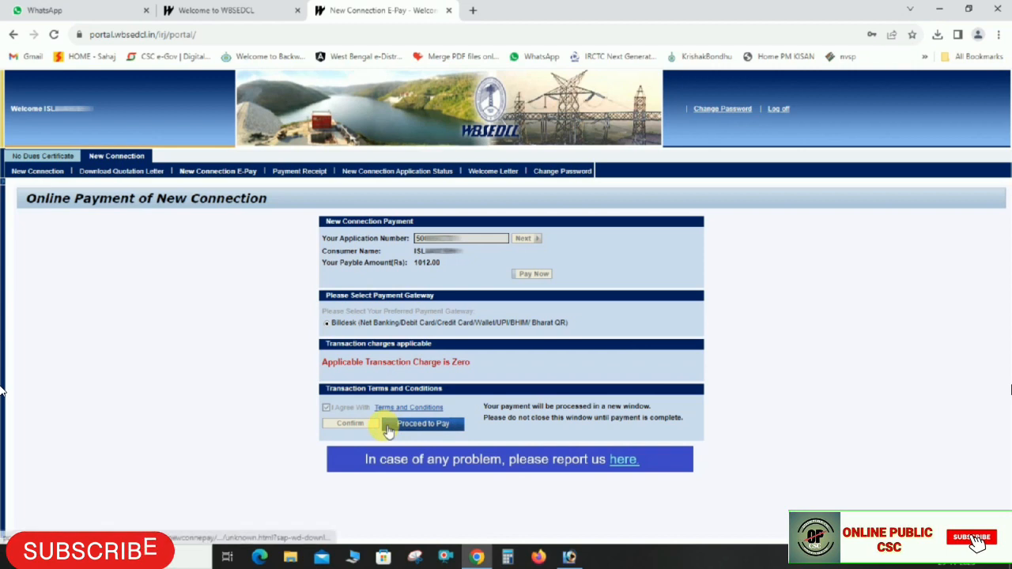
left_click(437, 431)
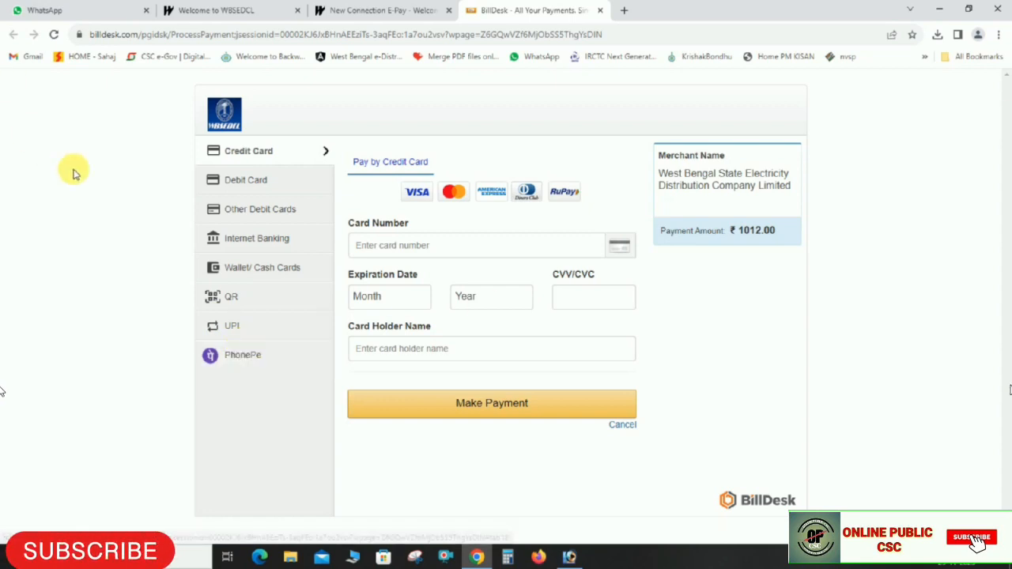
Pay the ₹1012.00 fee with a BHIM UPI QR code
left_click(257, 299)
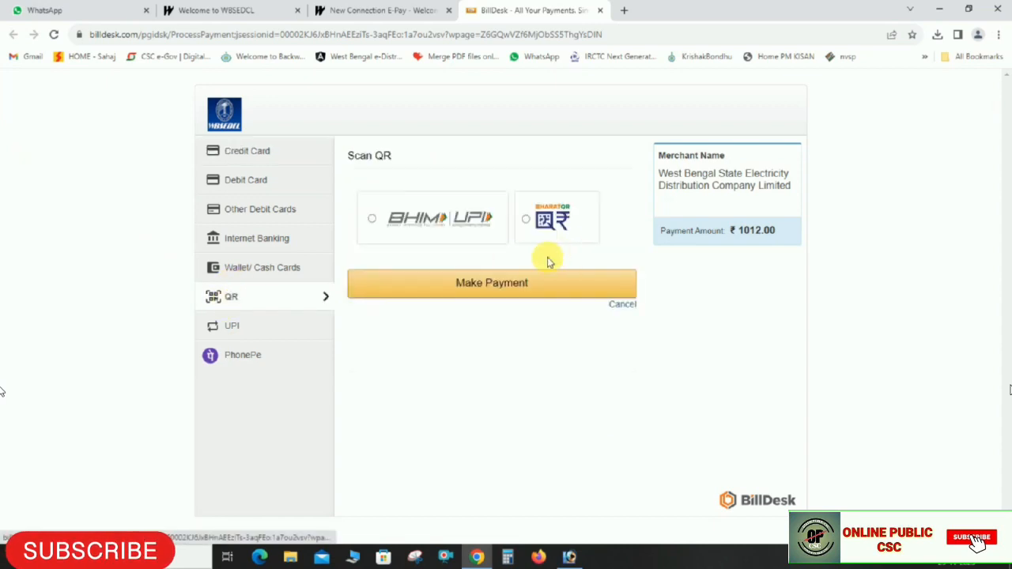
left_click(496, 290)
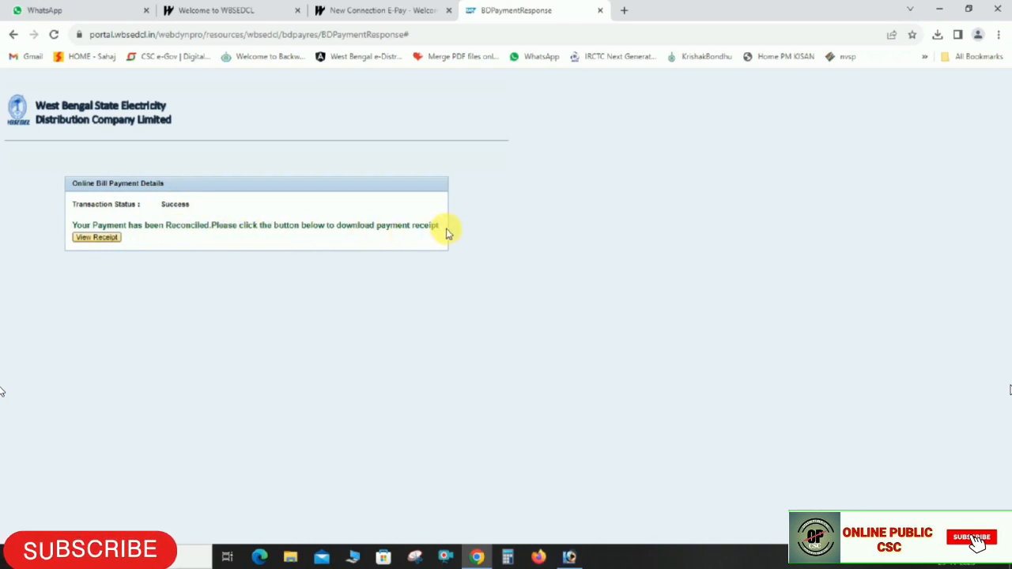
View the Rs. 1012.00 transaction receipt, then browse the home page banner slides
left_click(107, 238)
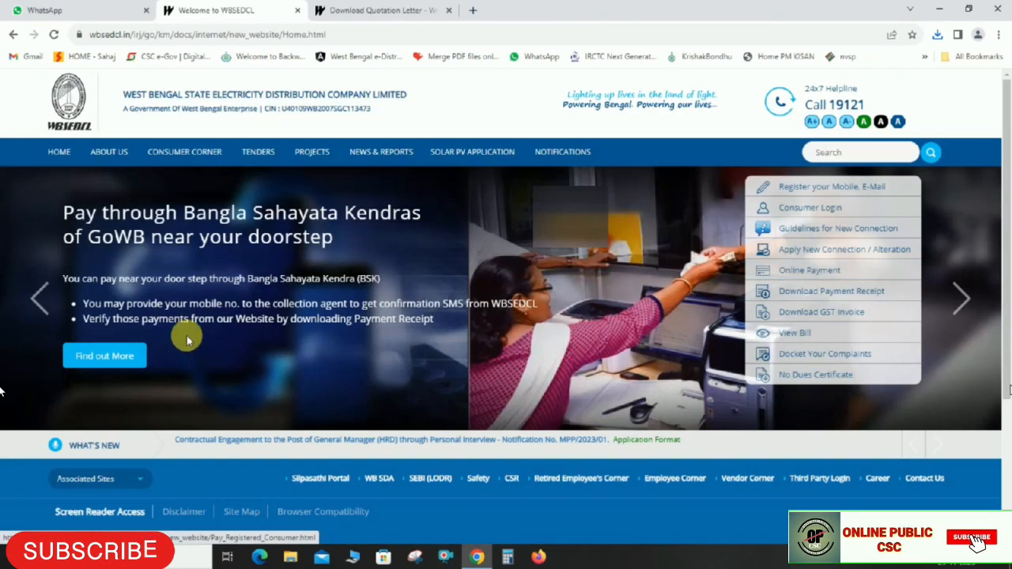
left_click(962, 299)
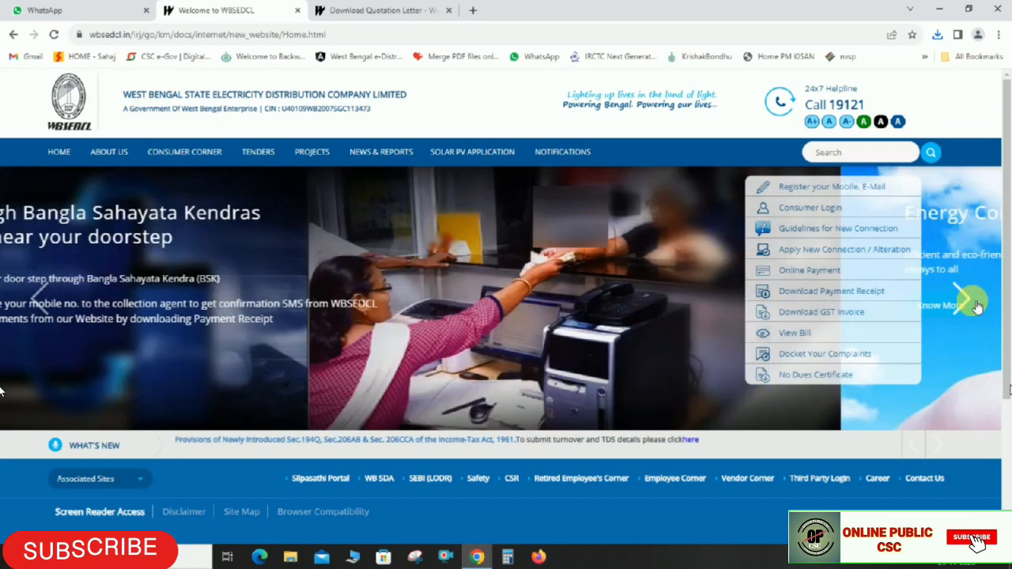
left_click(976, 305)
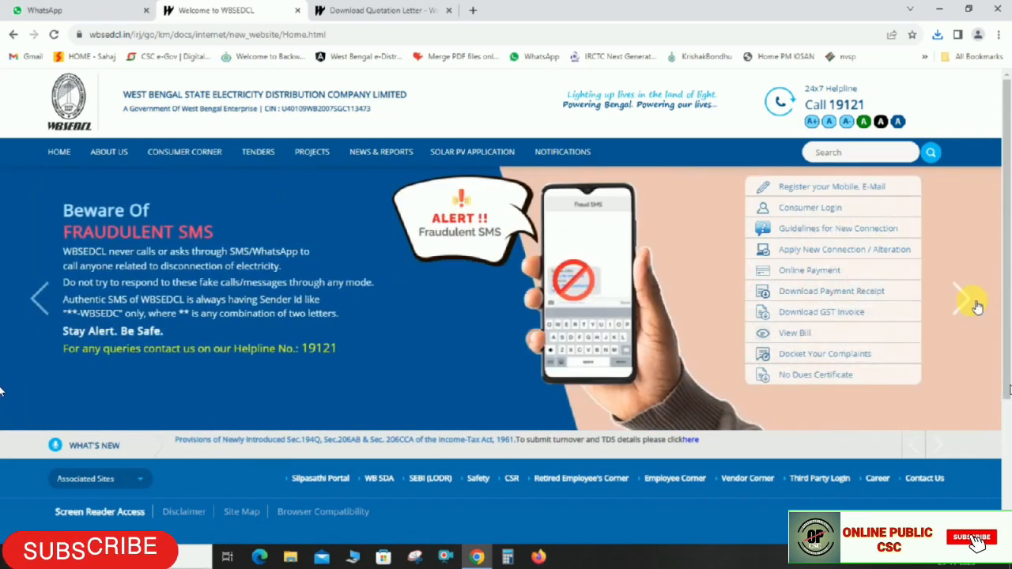
left_click(976, 305)
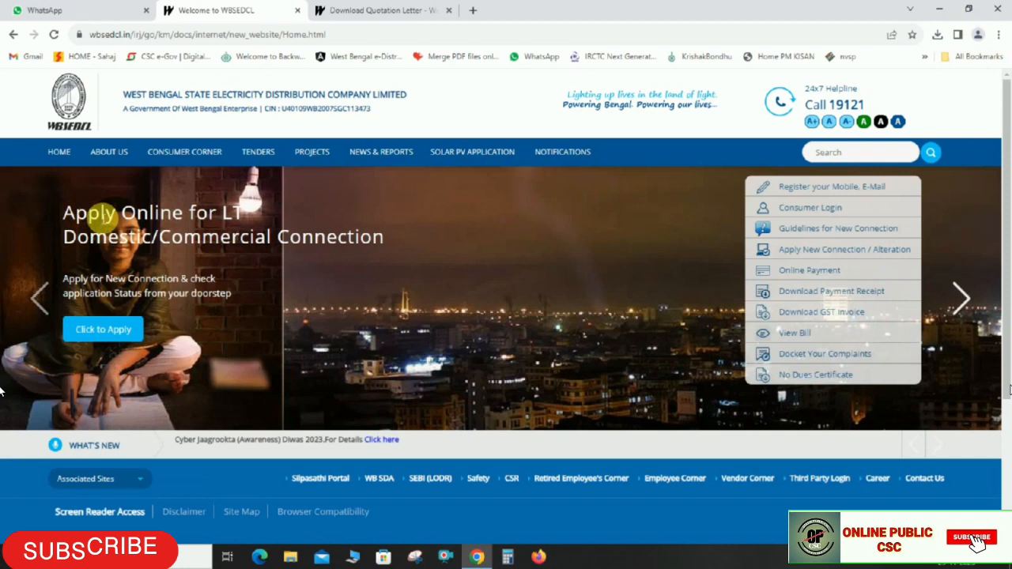